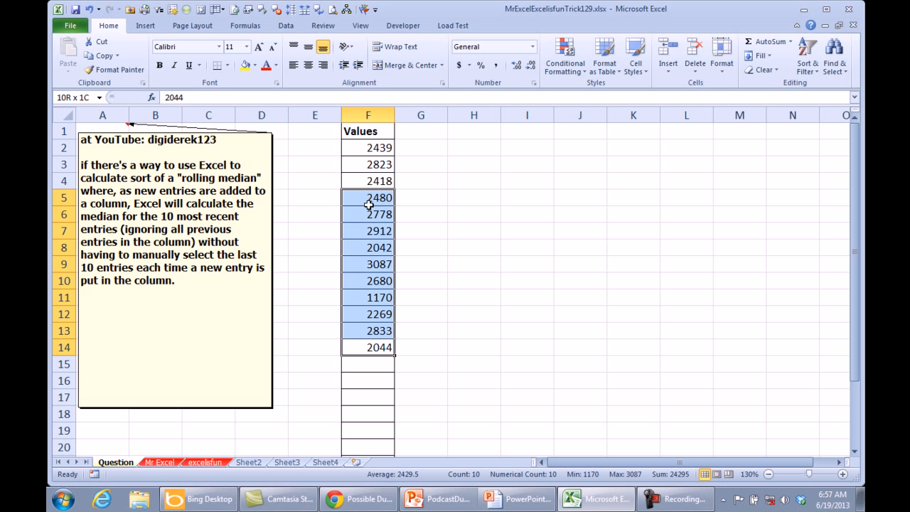
On the Mr Excel sheet, count the numeric entries of column F in cell H2 with =COUNT(F:F).
drag(368, 205, 367, 200)
click(163, 462)
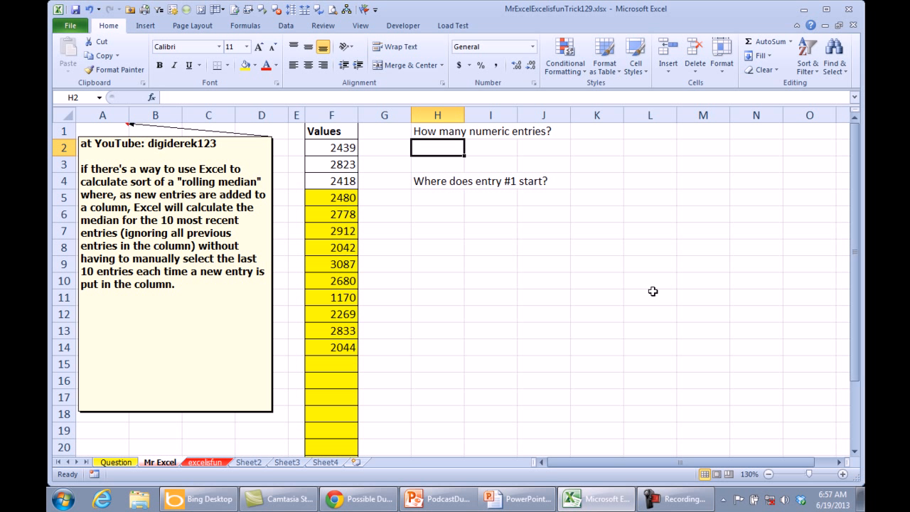
text(=COUNT()
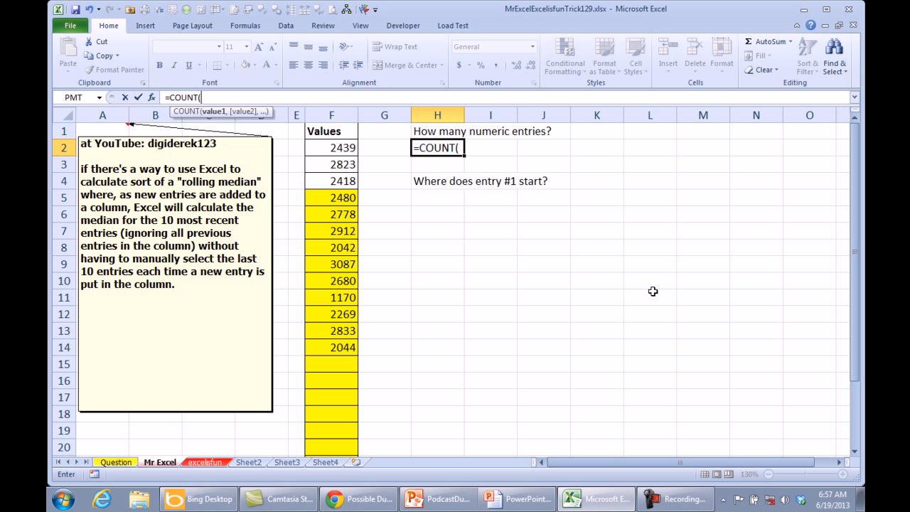
click(334, 115)
text())
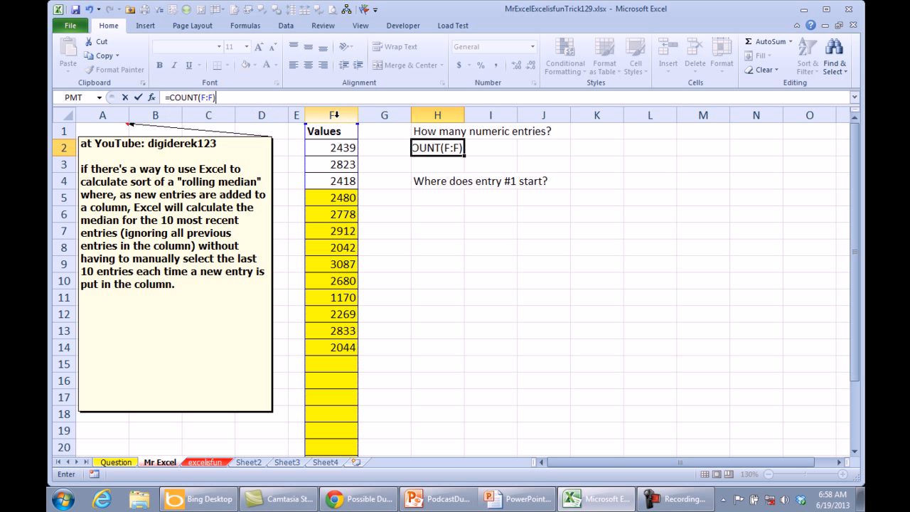
key(Return)
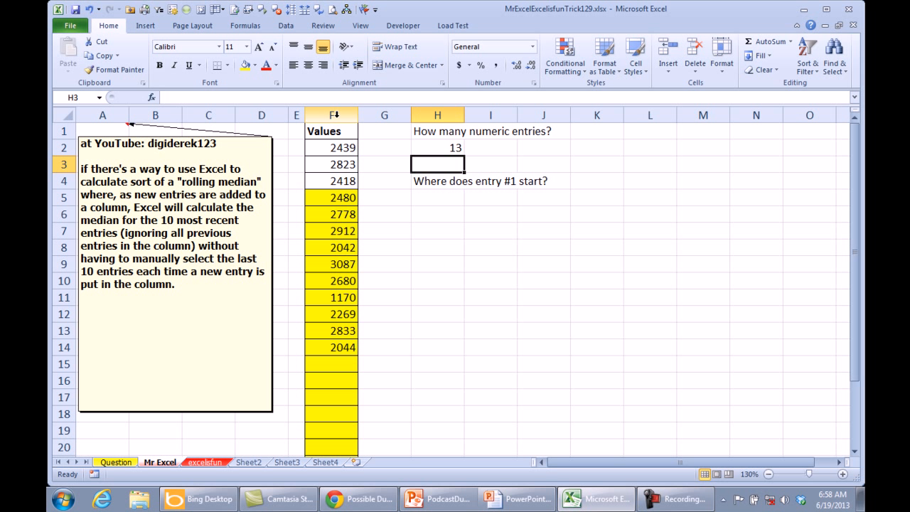
Calculate the starting position of the first entry in cell H5 with the formula =H2-8.
key(Down)
key(Down)
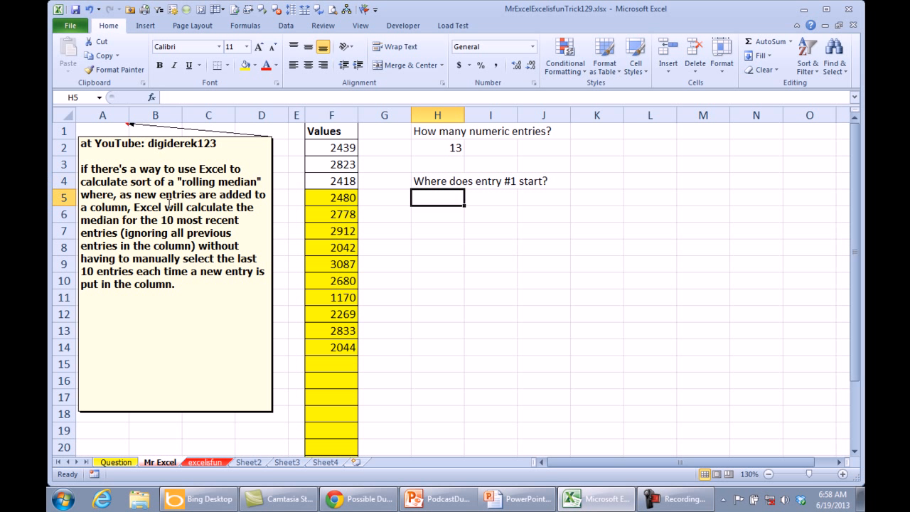
text(=)
key(Up)
key(Up)
key(Up)
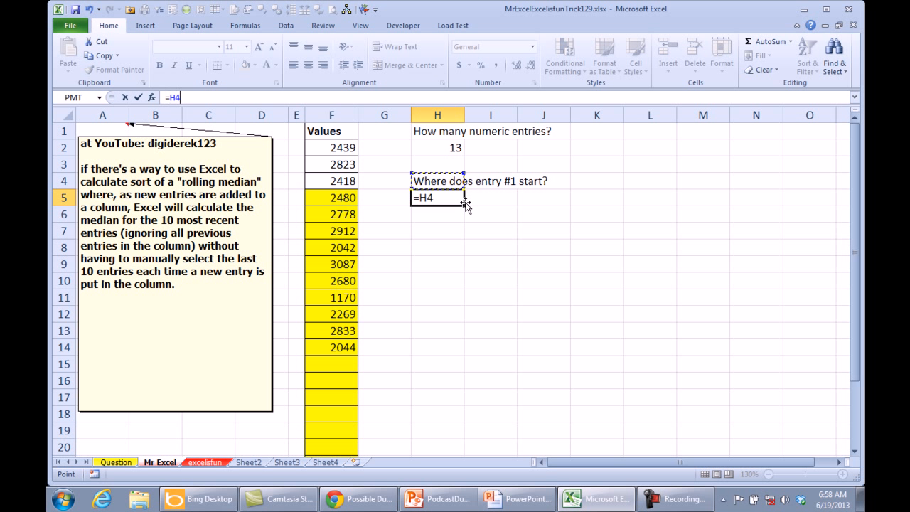
key(Return)
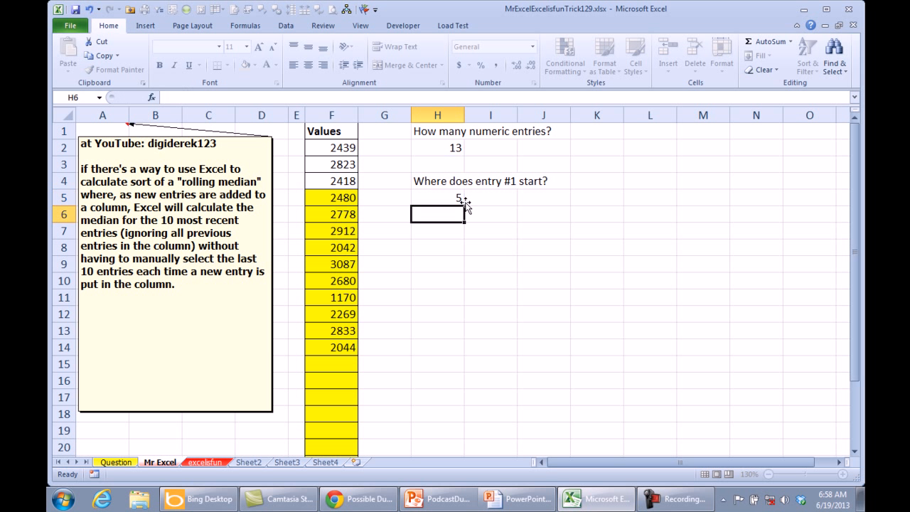
Extend the label in H4 to read "Where does entry #1 start in relation to F1?".
key(Up)
key(Up)
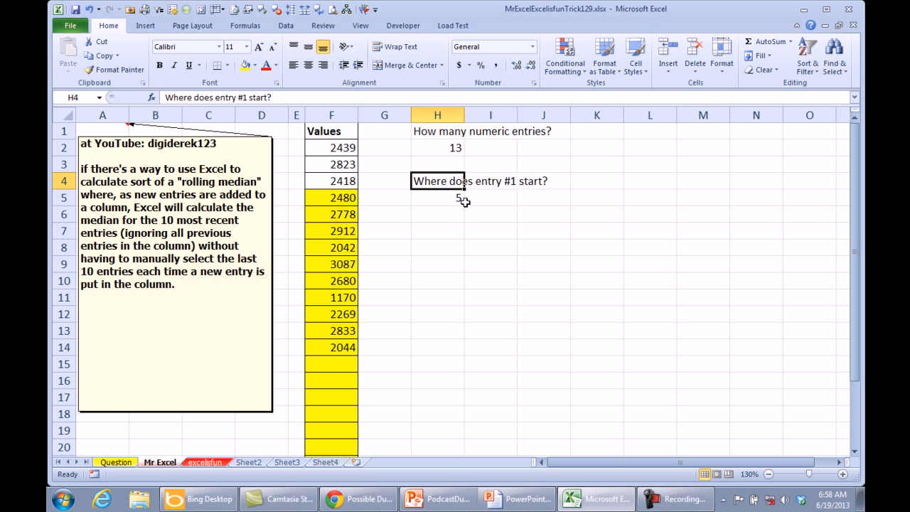
key(F2)
key(BackSpace)
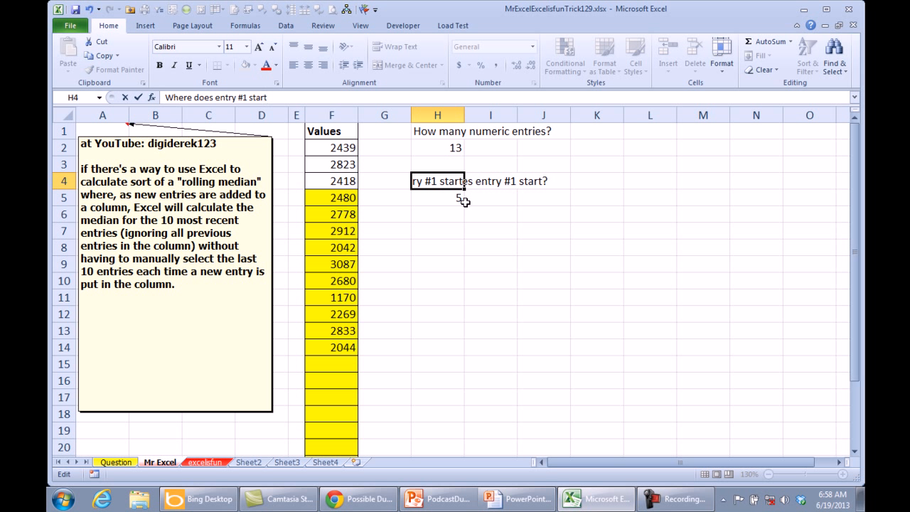
text(in relation to F1?)
key(Return)
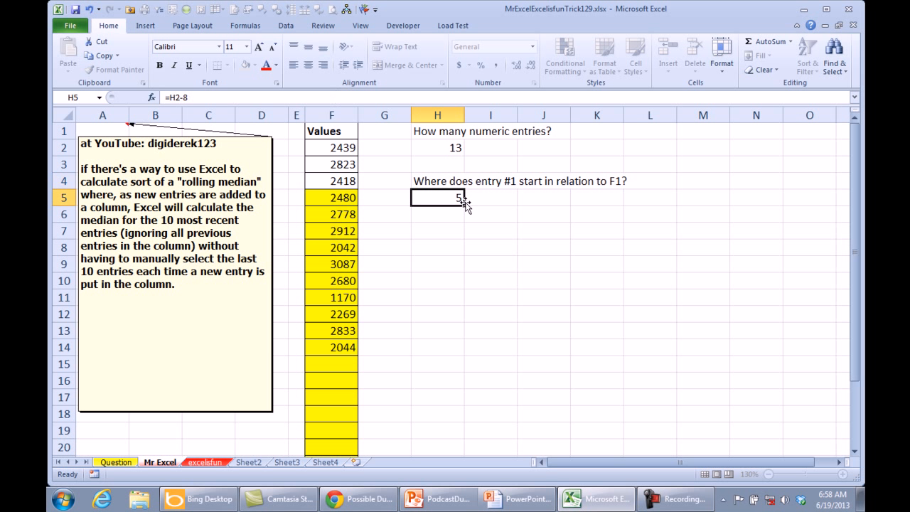
Change the starting position formula in cell H5 to =H2-9.
key(F2)
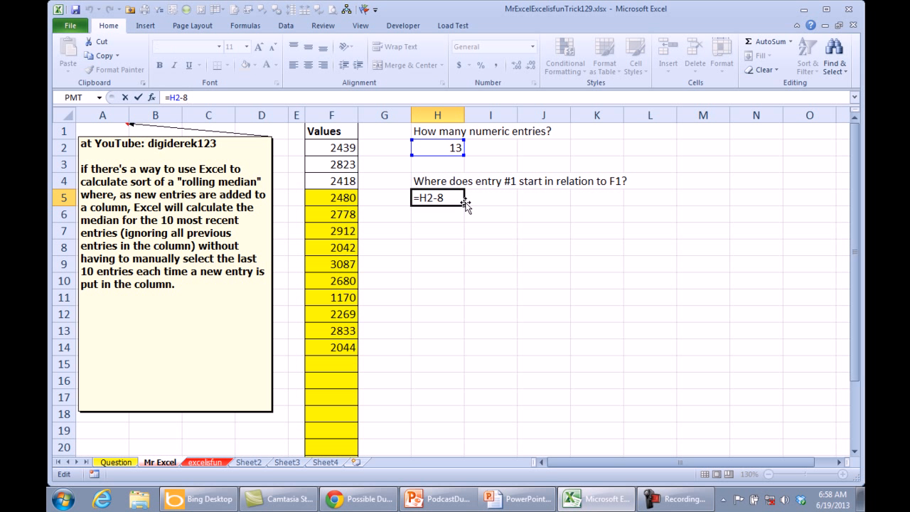
key(BackSpace)
text(9)
key(Return)
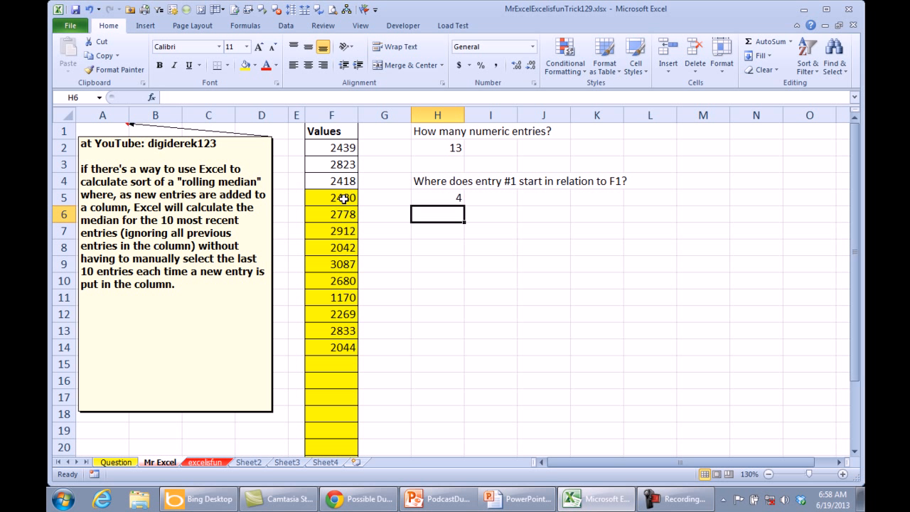
Enter the label "Median of Last 10" in cell H7.
click(435, 243)
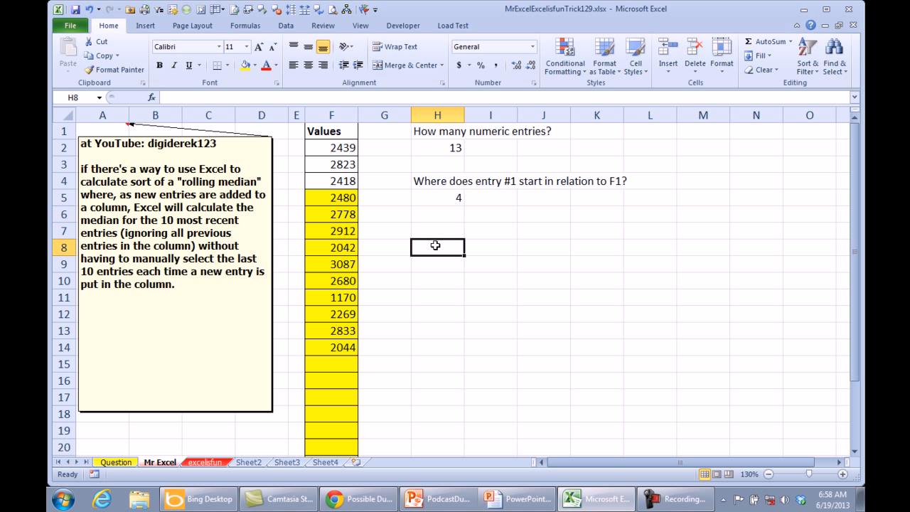
key(Up)
text(Medica)
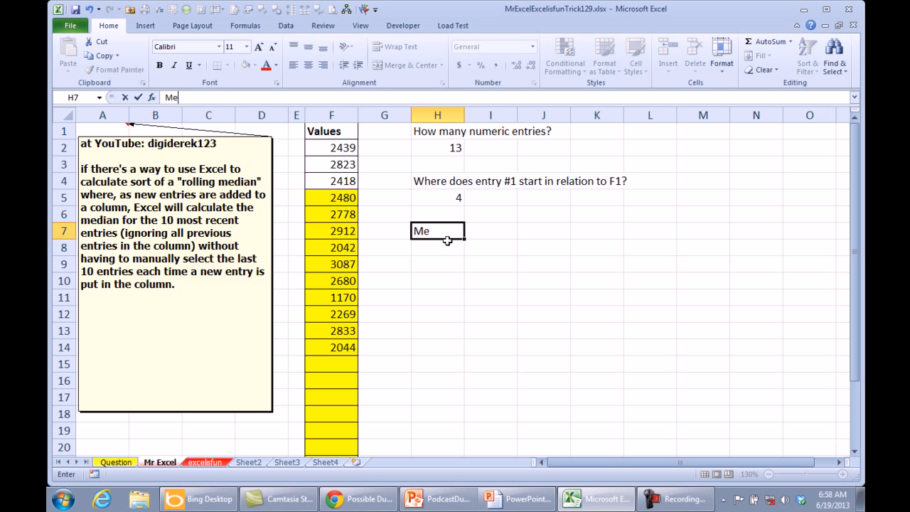
key(BackSpace)
key(BackSpace)
text(an of Last )
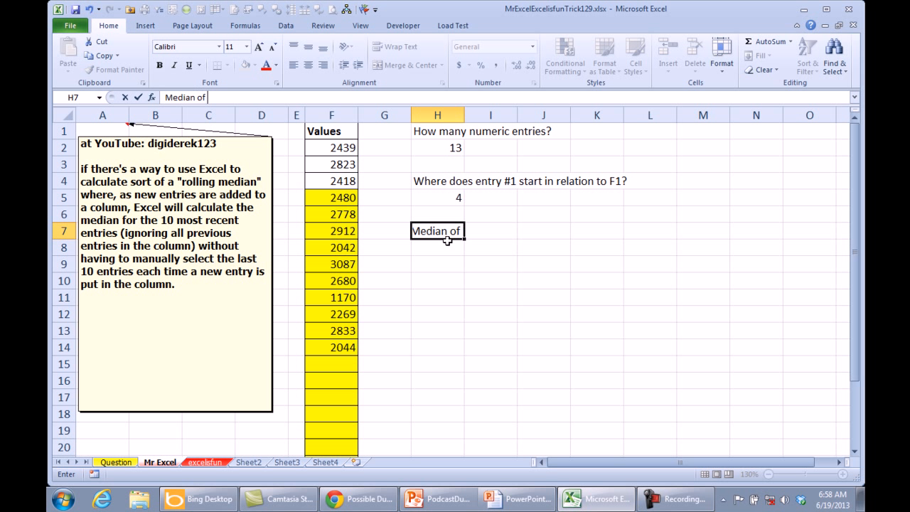
text(10)
key(Return)
Write the formula =OFFSET($F$1,H5,0,10,1) in cell H8 to reference the last ten values.
text(=PO)
key(BackSpace)
key(BackSpace)
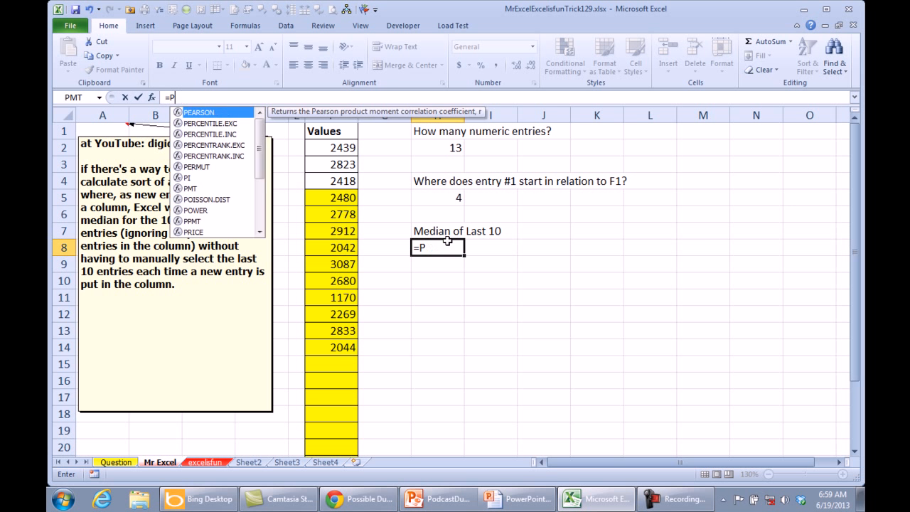
text(OFFSET()
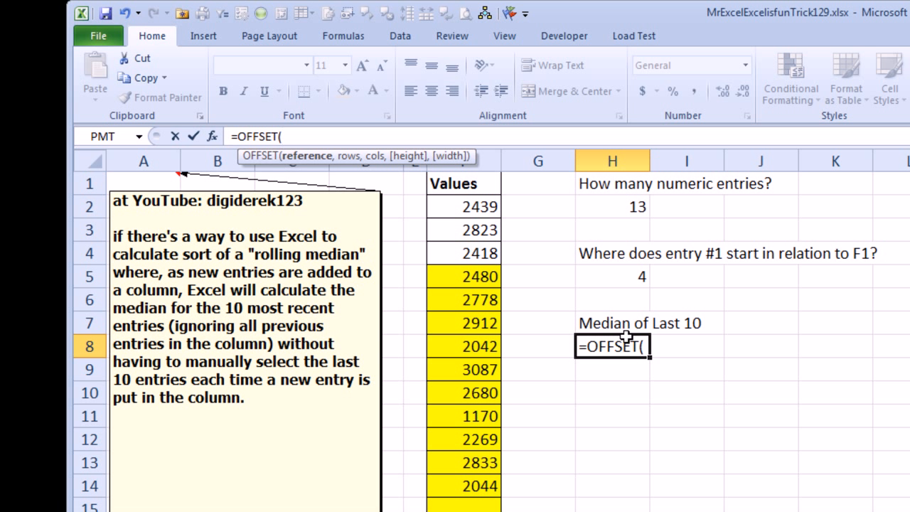
click(455, 187)
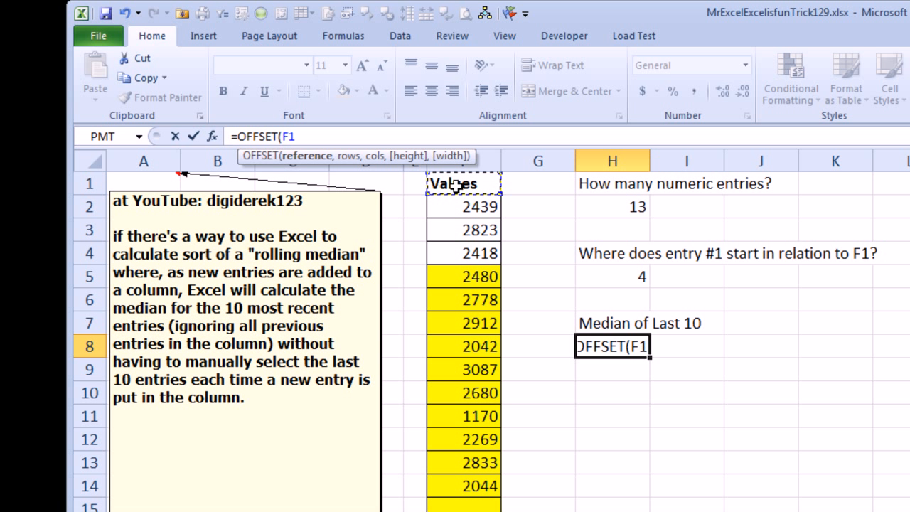
key(F4)
text(,)
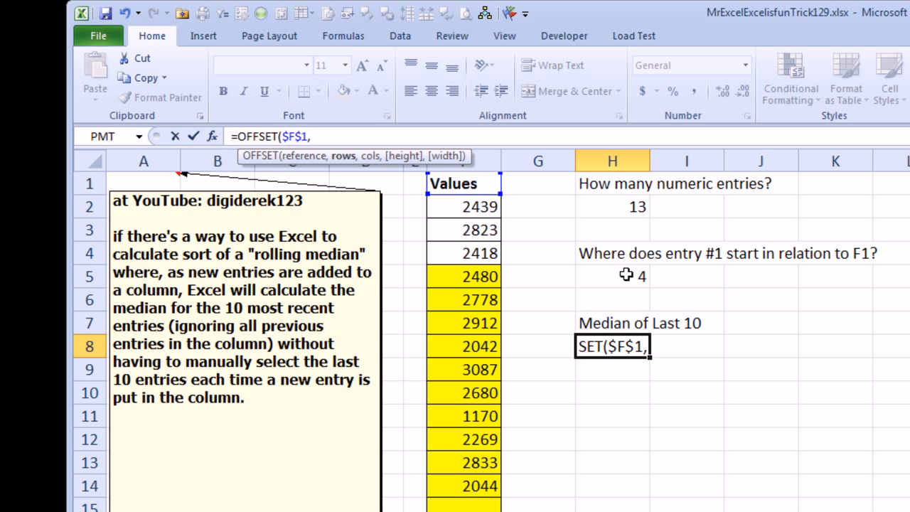
click(627, 277)
text(,)
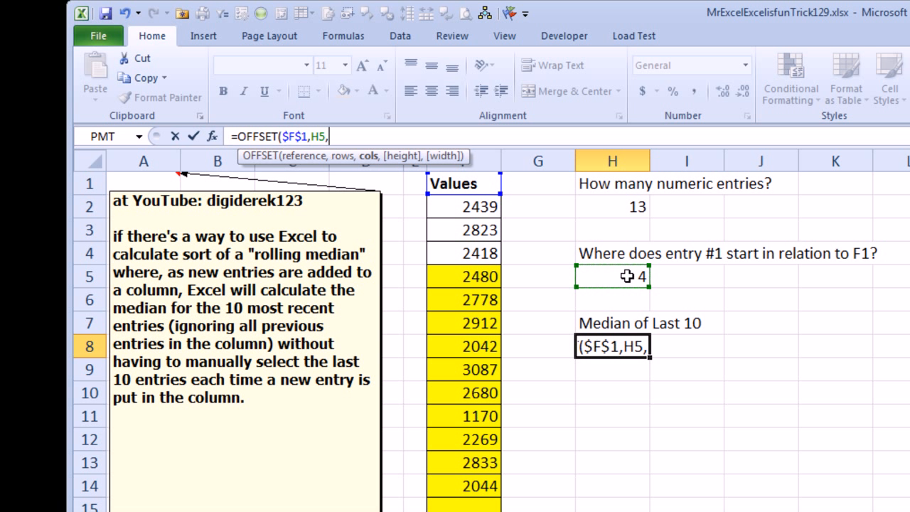
text(0)
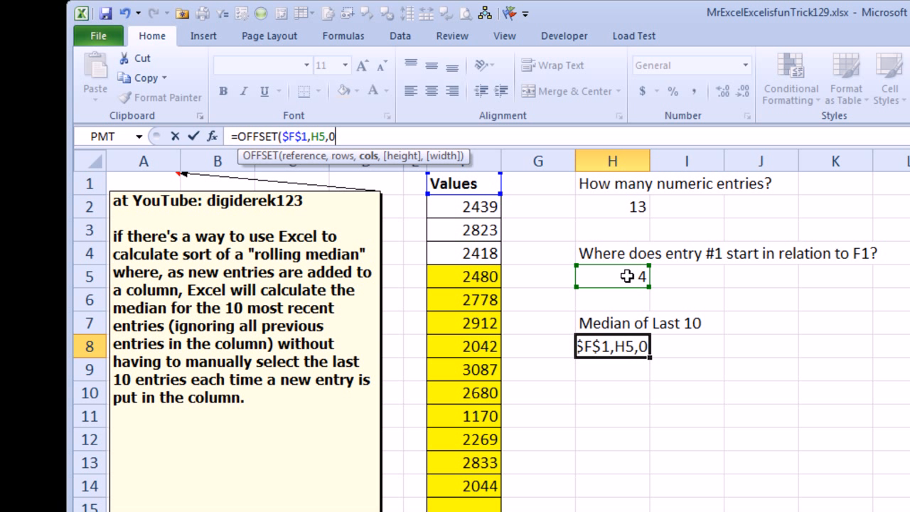
text(,10)
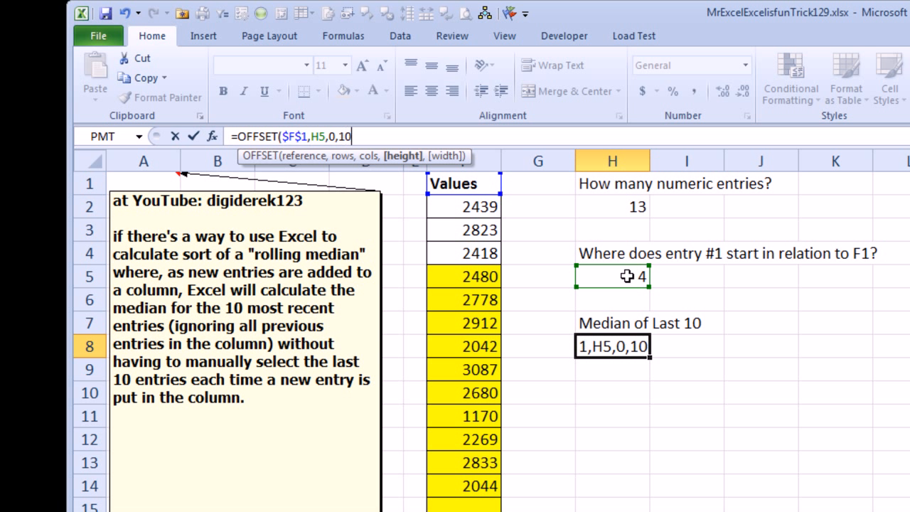
text(,1))
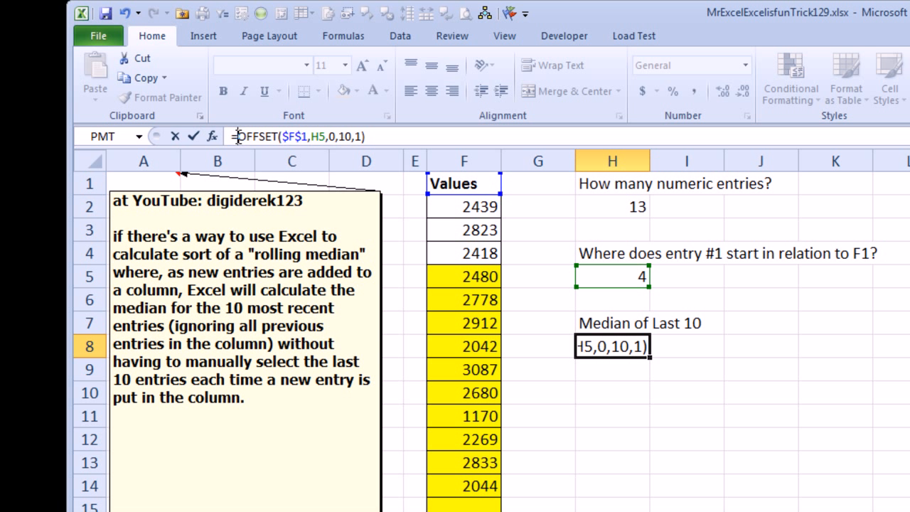
Wrap the OFFSET formula in H8 in MEDIAN so it reads =MEDIAN(OFFSET($F$1,H5,0,10,1)), and commit it.
text(MEDIAN)
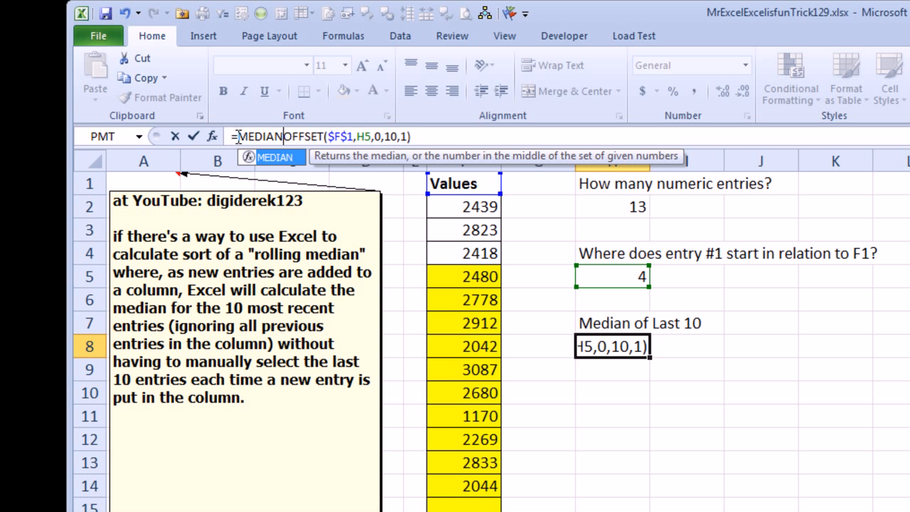
text(()
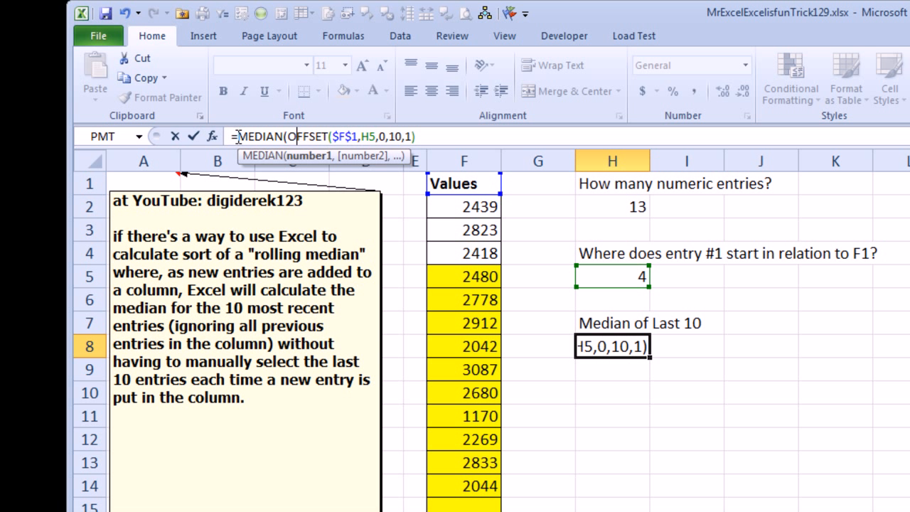
key(Right)
key(Right)
key(Right)
key(Right)
key(Right)
key(Right)
key(Right)
key(Right)
key(Right)
key(Right)
key(Right)
key(Right)
key(Right)
key(Right)
key(Right)
key(Right)
key(Right)
key(Right)
key(Right)
key(Right)
text())
key(Return)
key(Up)
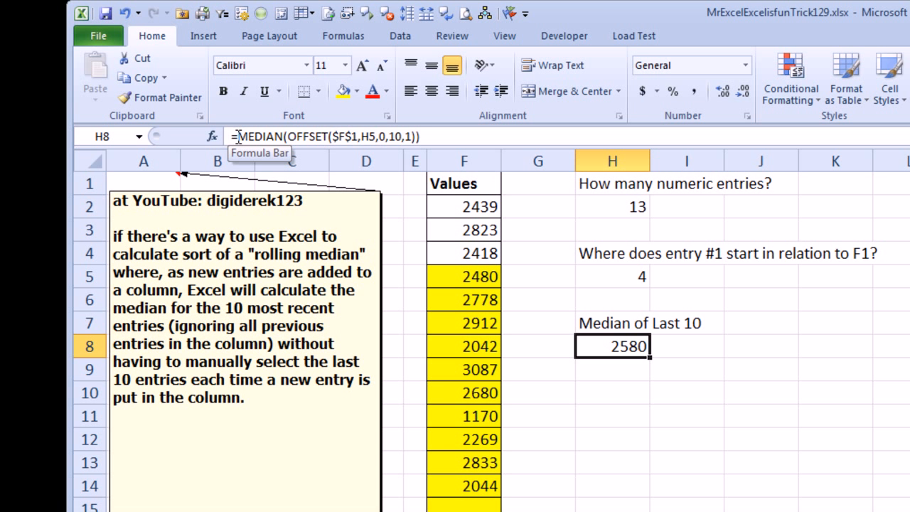
Add a new entry of 1000 in cell F15 at the end of the Values column.
click(472, 507)
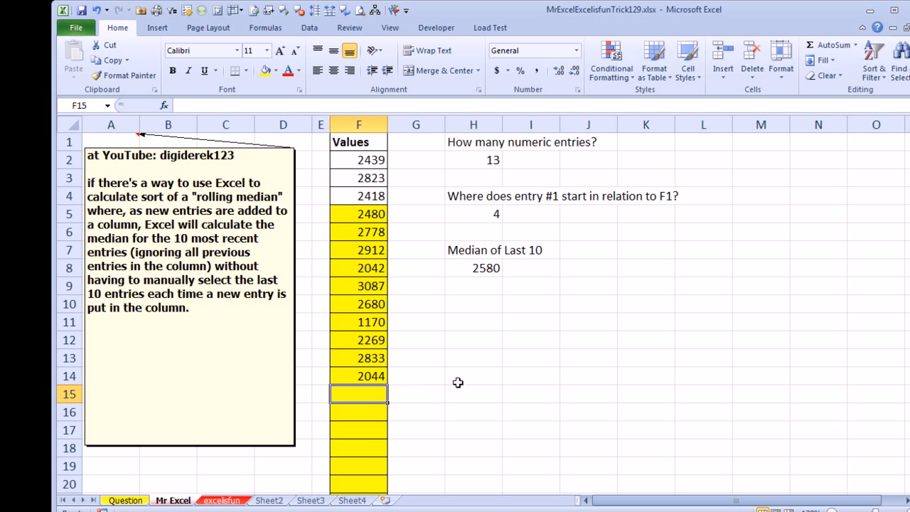
text(1000)
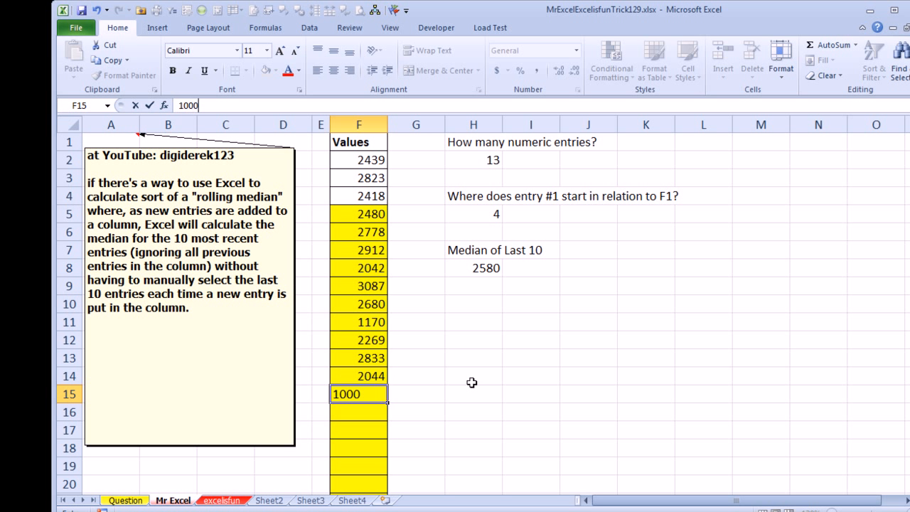
key(Return)
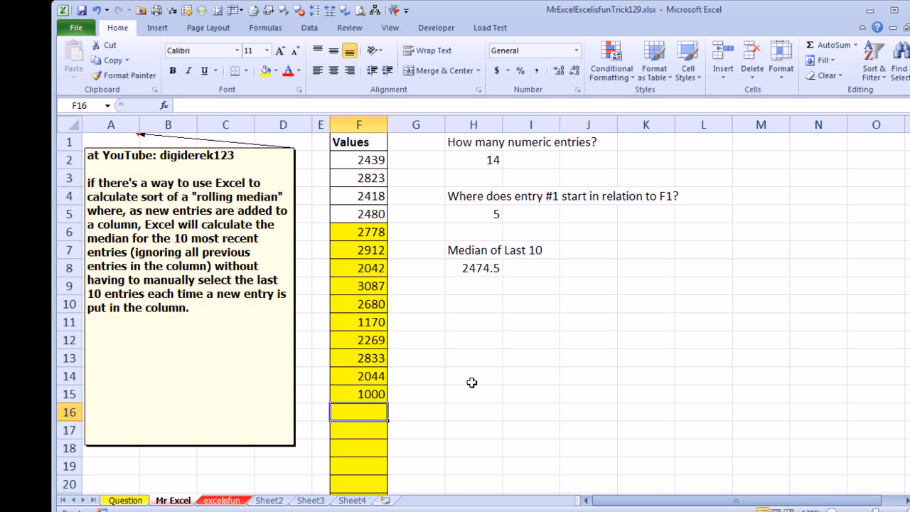
Enter a check formula in cell H10 that takes the median of the last ten values, =MEDIAN(F6:F15).
click(485, 303)
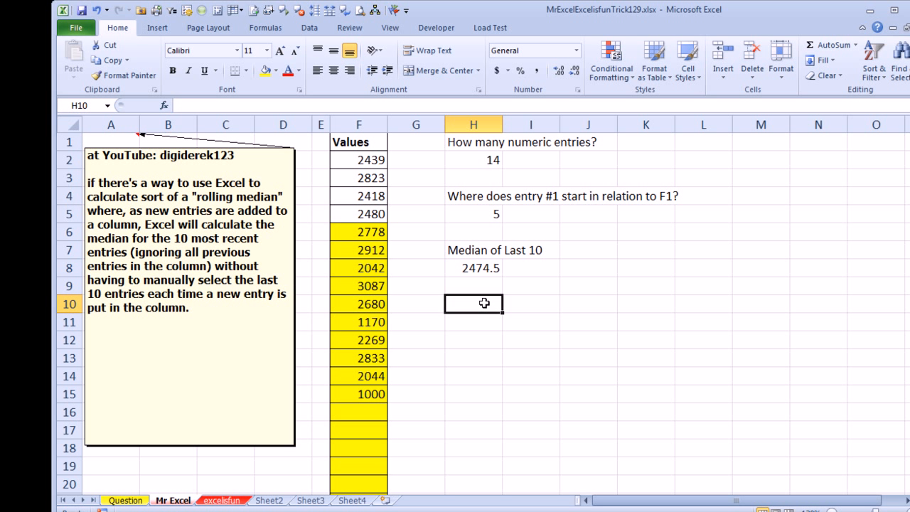
text(=MEDIAN()
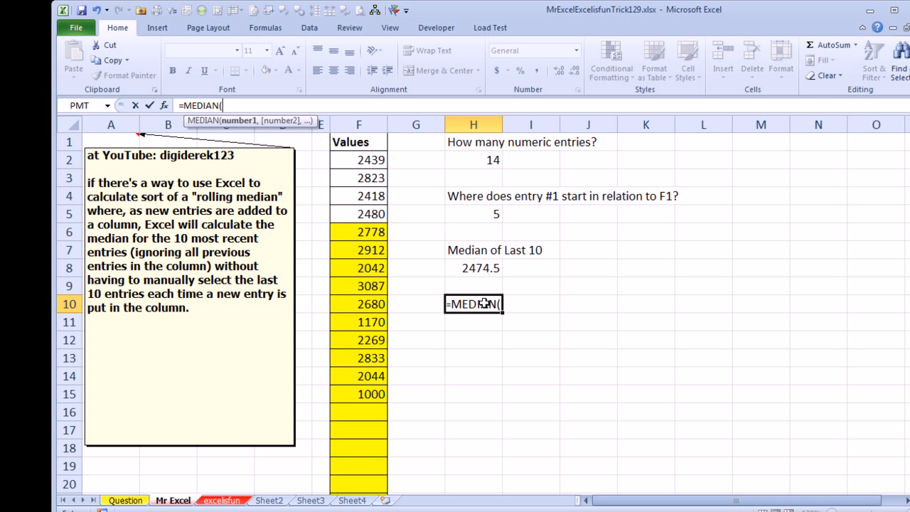
drag(378, 394, 378, 234)
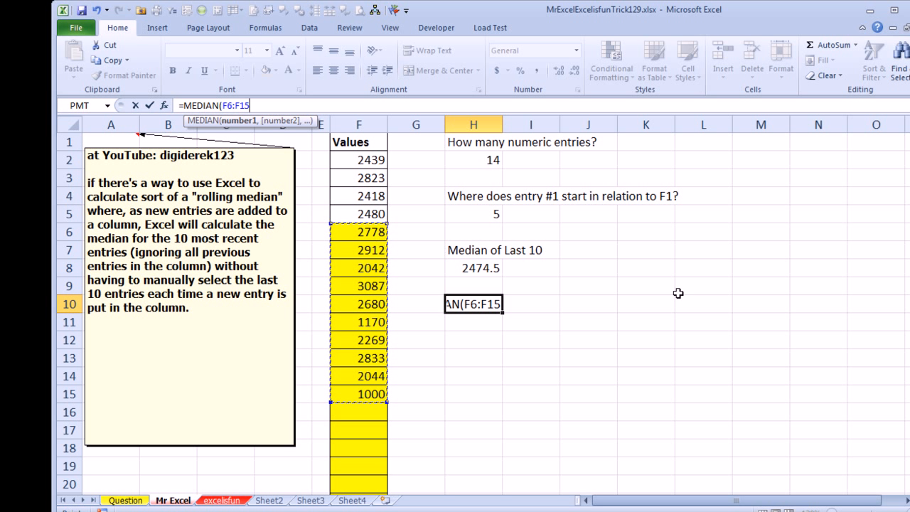
text())
key(Return)
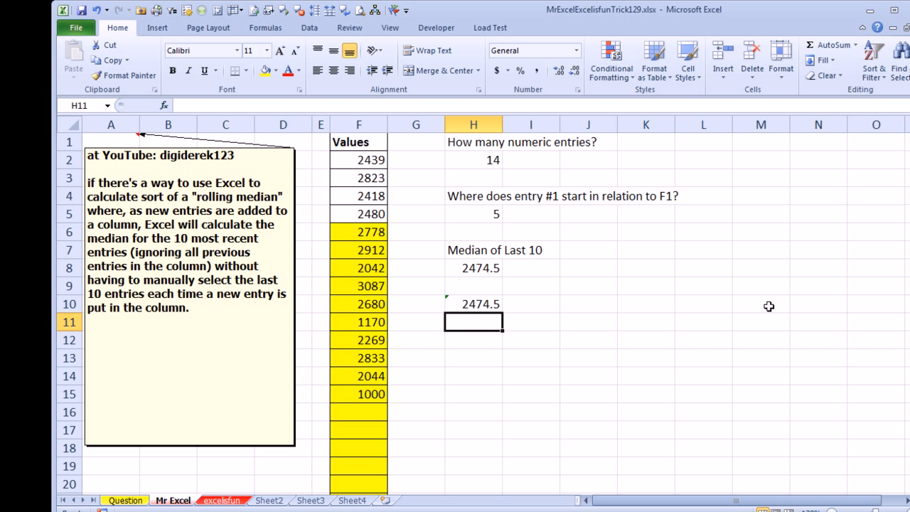
Delete the 1000 entry from cell F15 in the Values column.
key(Up)
key(Down)
key(Left)
key(Down)
key(Down)
key(Down)
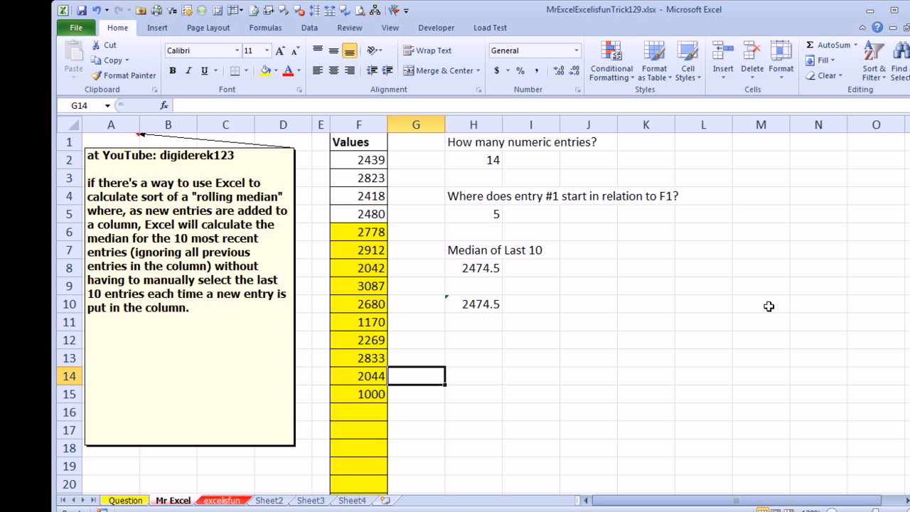
key(Down)
key(Left)
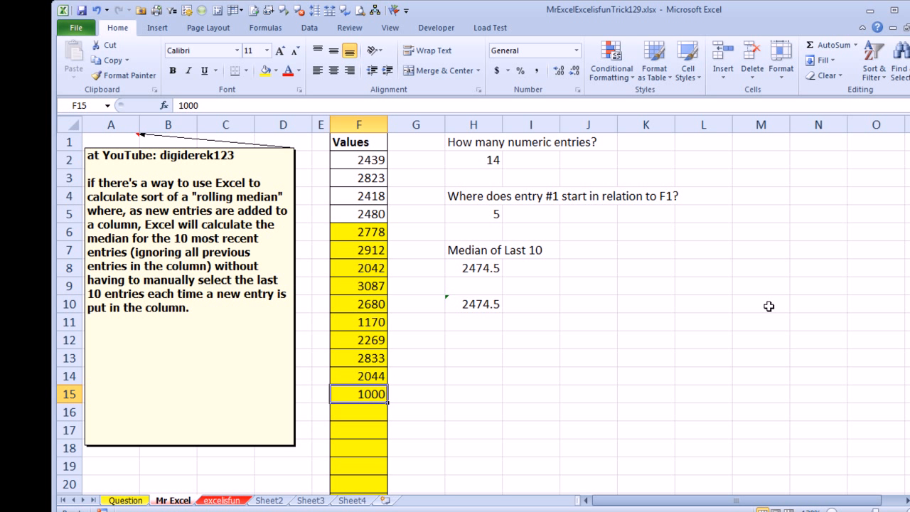
key(Delete)
Shift the range of the check formula in H10 up one row so it reads =MEDIAN(F5:F14).
key(Up)
key(Up)
key(Up)
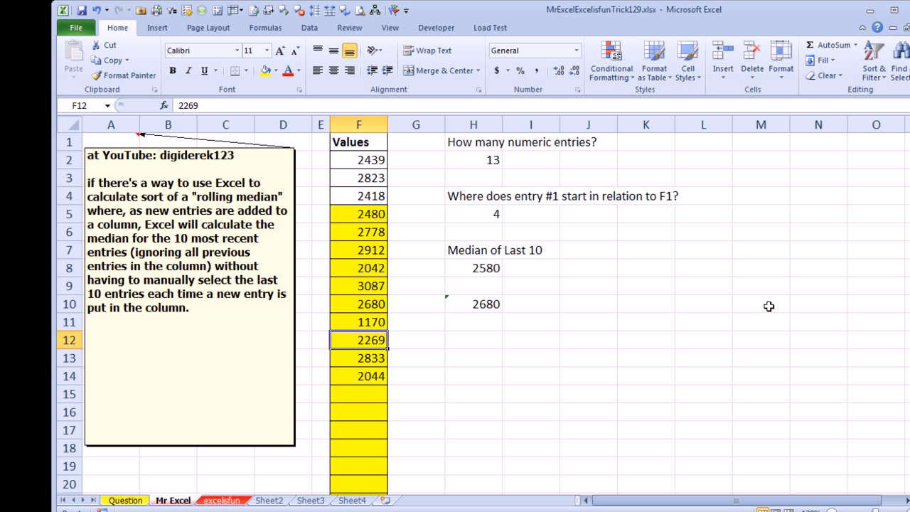
key(Up)
key(Right)
key(Right)
key(Up)
key(F2)
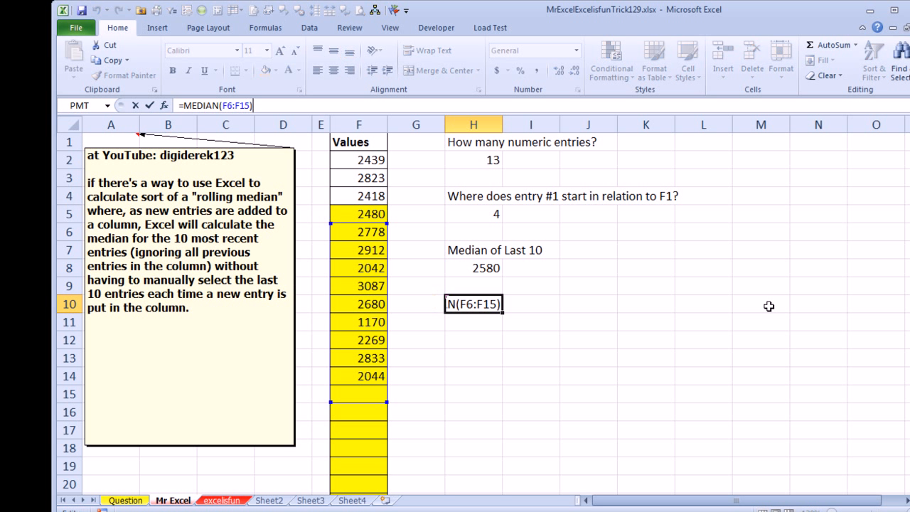
drag(375, 400, 371, 388)
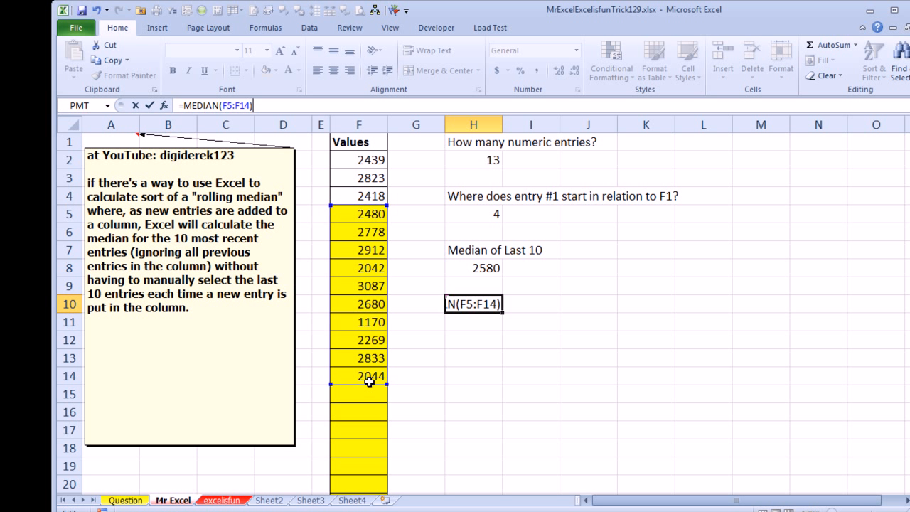
key(Return)
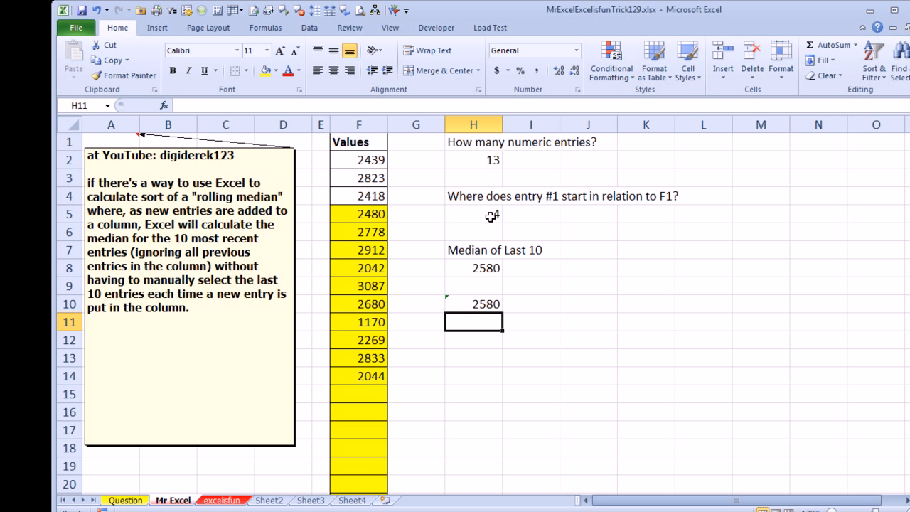
Replace the H5 reference in H8 with COUNT(F:F)-9, making the formula =MEDIAN(OFFSET($F$1,COUNT(F:F)-9,0,10,1)).
click(490, 163)
click(490, 215)
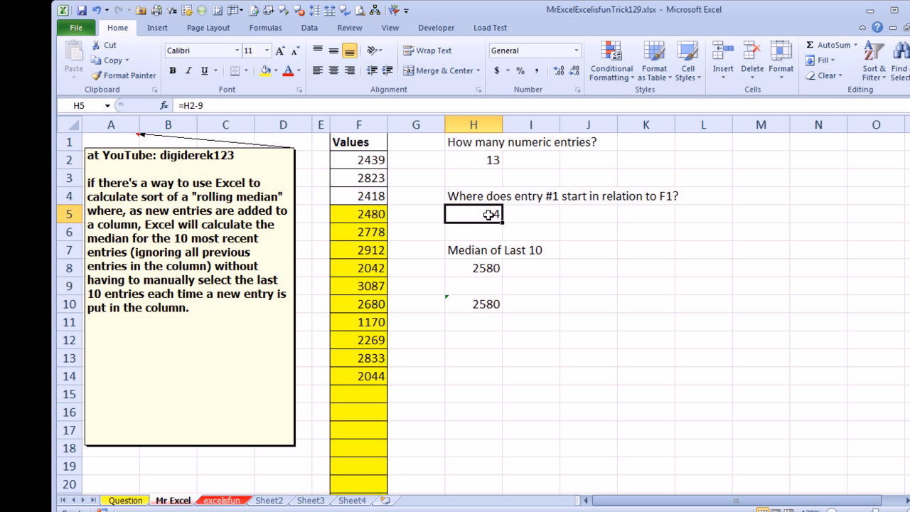
click(493, 267)
double_click(493, 268)
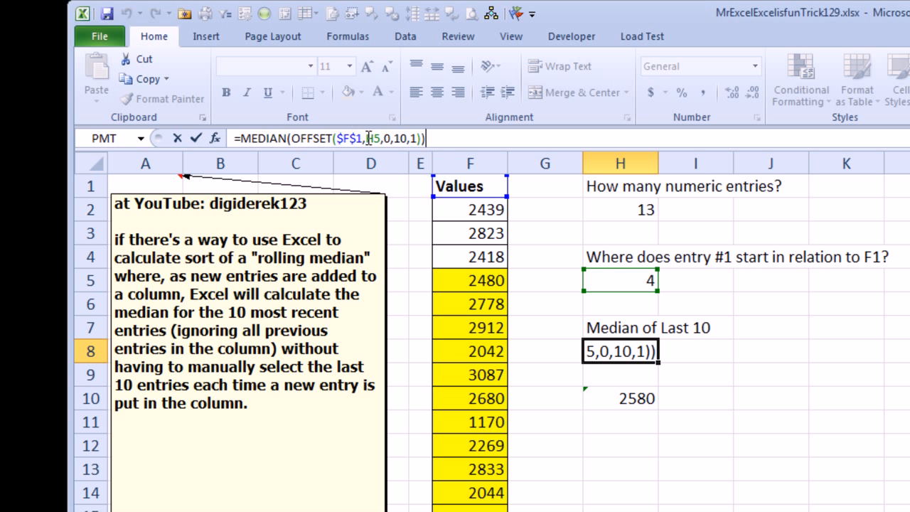
drag(368, 137, 382, 138)
text(COUNT()
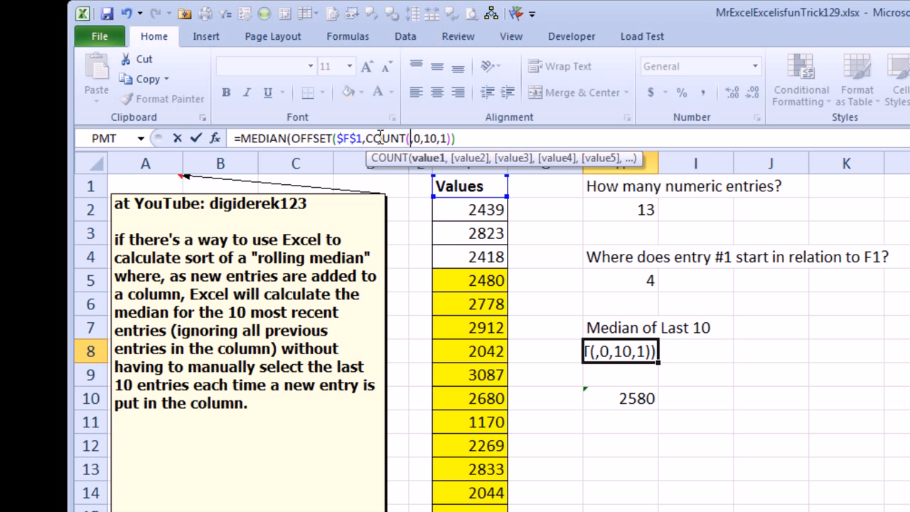
text(F:F))
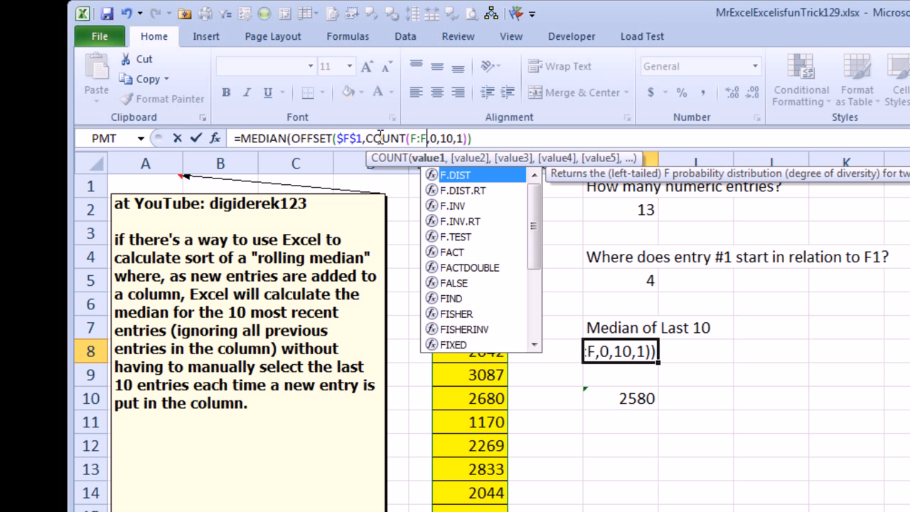
text(-)
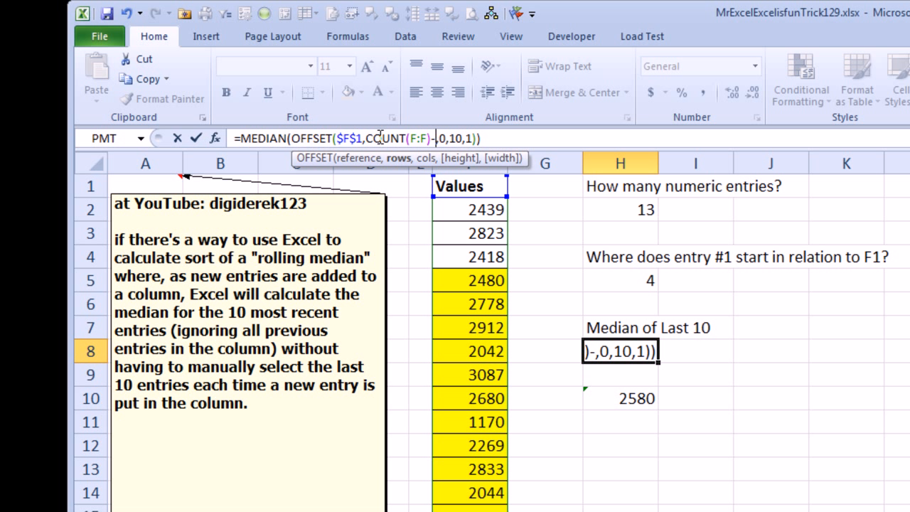
text(9)
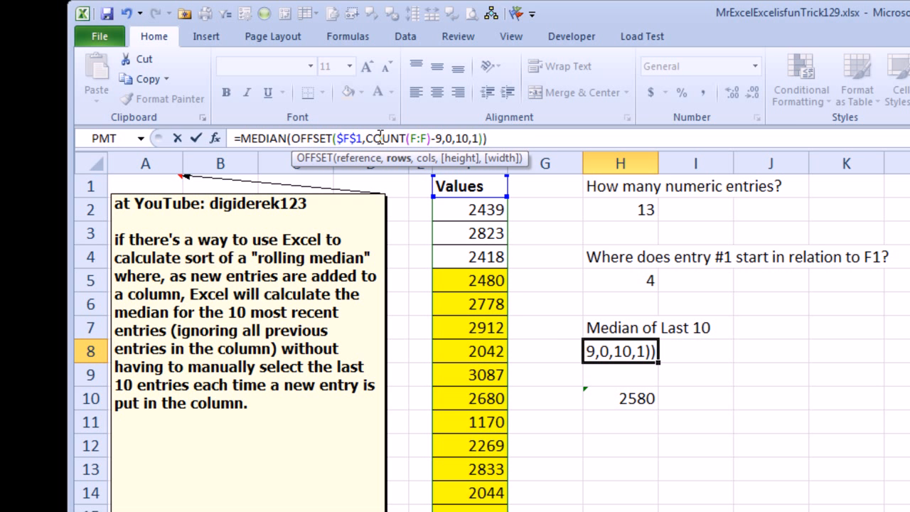
key(Return)
key(Up)
key(Up)
key(Up)
key(Up)
key(Down)
key(Down)
key(Down)
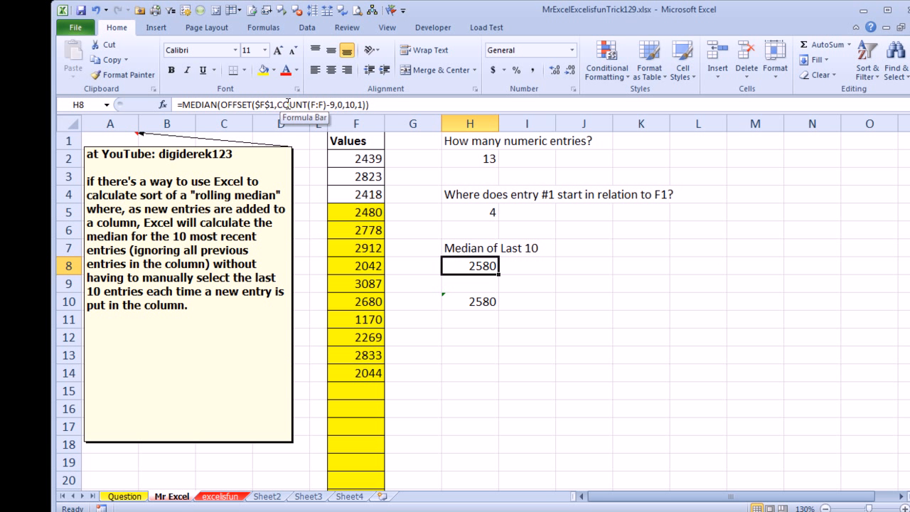
Fill cells F15:F18 of the Values column with 1000 in a single entry.
drag(350, 392, 354, 439)
text(1000)
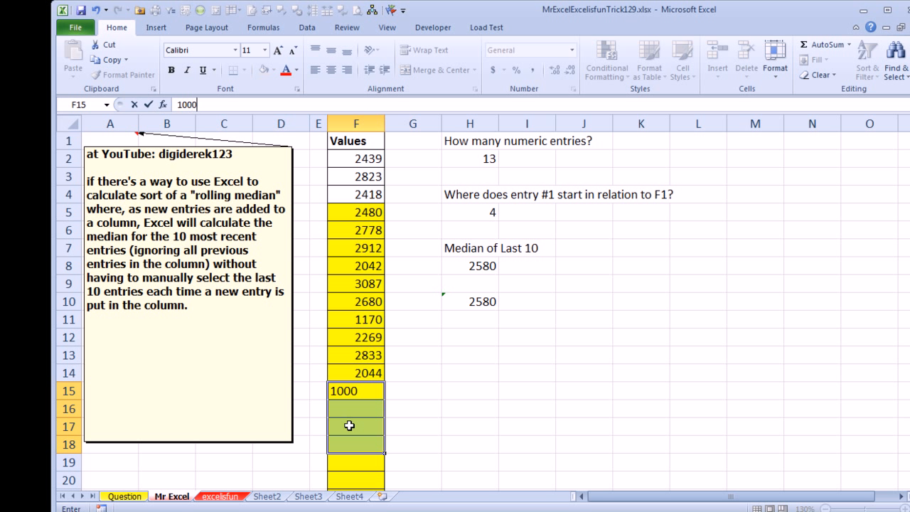
key(ctrl+Return)
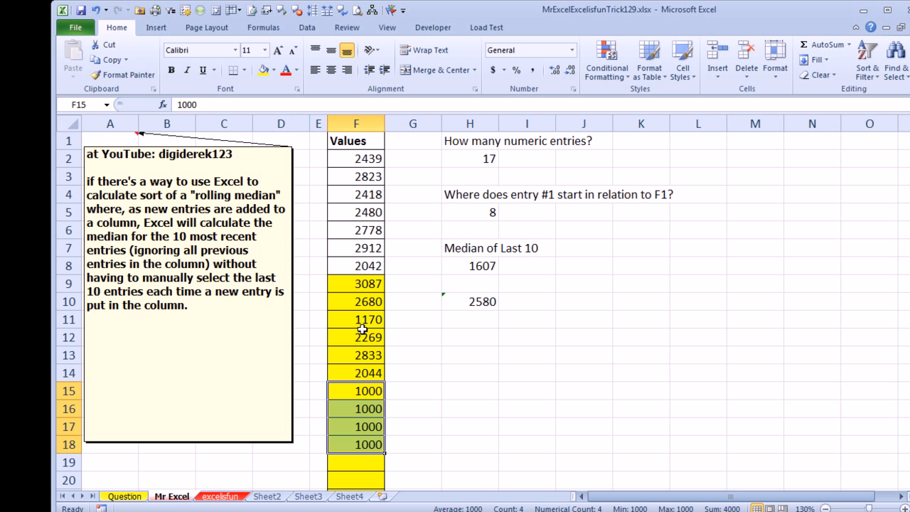
Review the formula of the conditional formatting rule that highlights the Values column, then leave the rule unchanged.
click(354, 158)
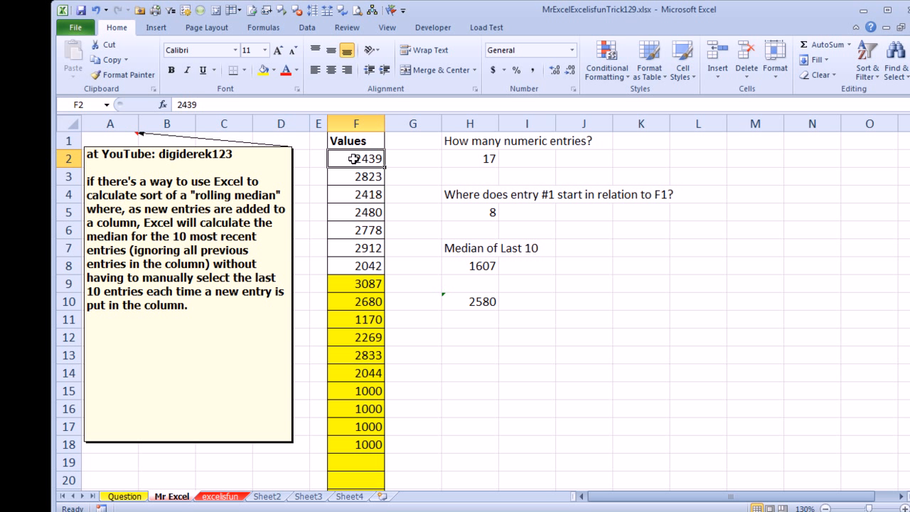
key(alt+o)
key(d)
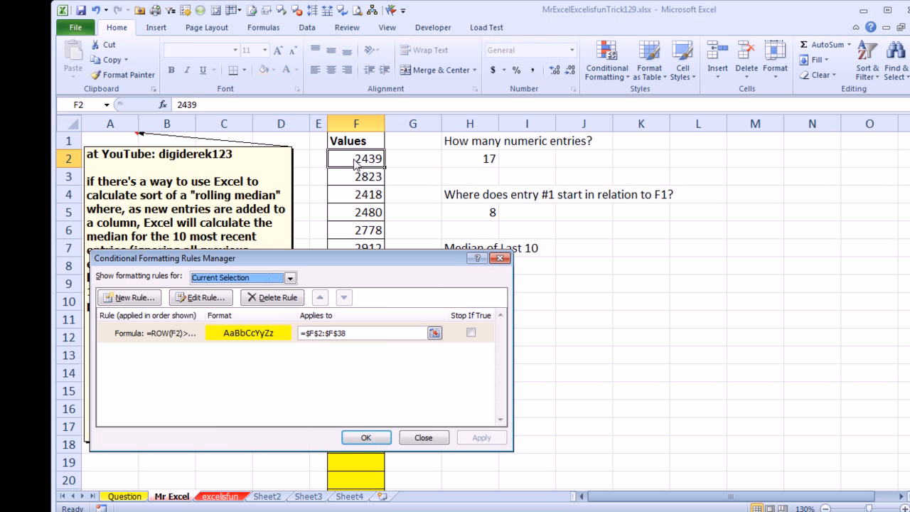
click(202, 298)
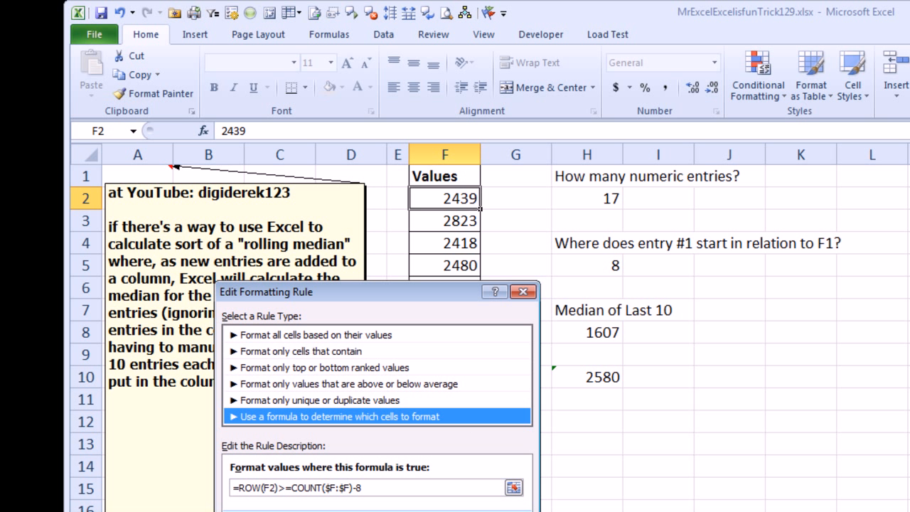
key(Return)
key(Return)
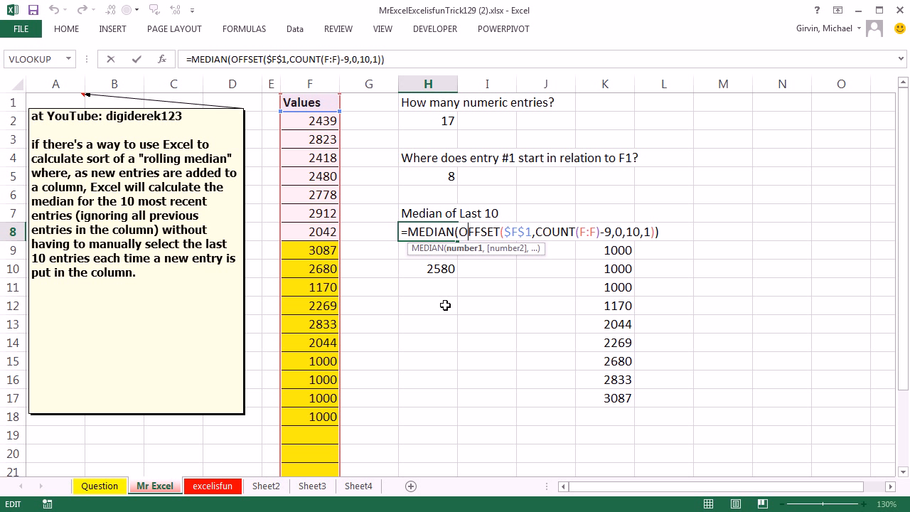
Evaluate the OFFSET argument of H8's MEDIAN formula, cancel the edit, and examine the two middle values of the sorted list in K8:K17.
click(462, 249)
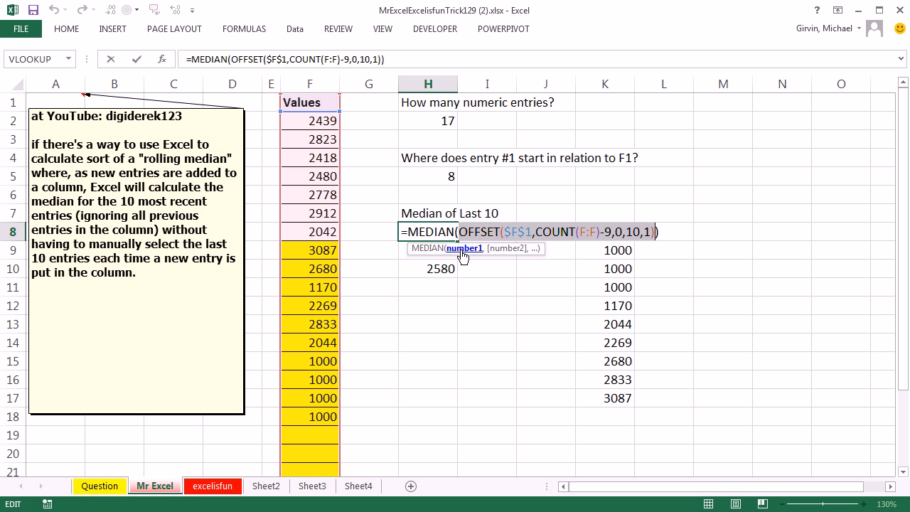
key(F9)
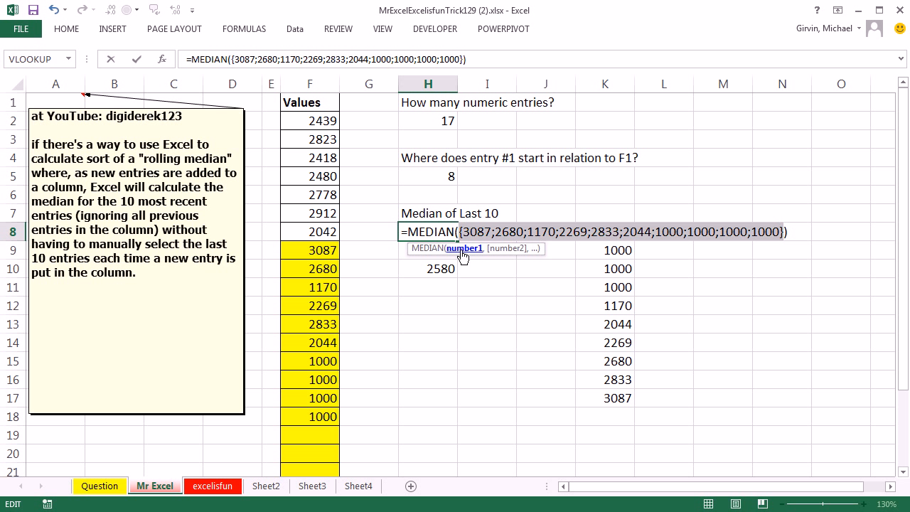
key(Escape)
drag(624, 230, 609, 400)
drag(604, 307, 601, 324)
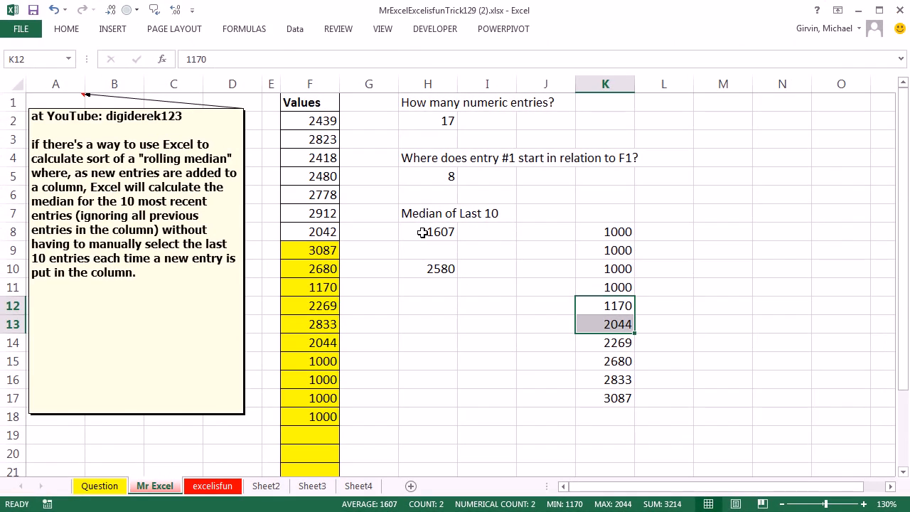
Inspect the OFFSET function's reference argument inside the median formula in H8.
double_click(424, 233)
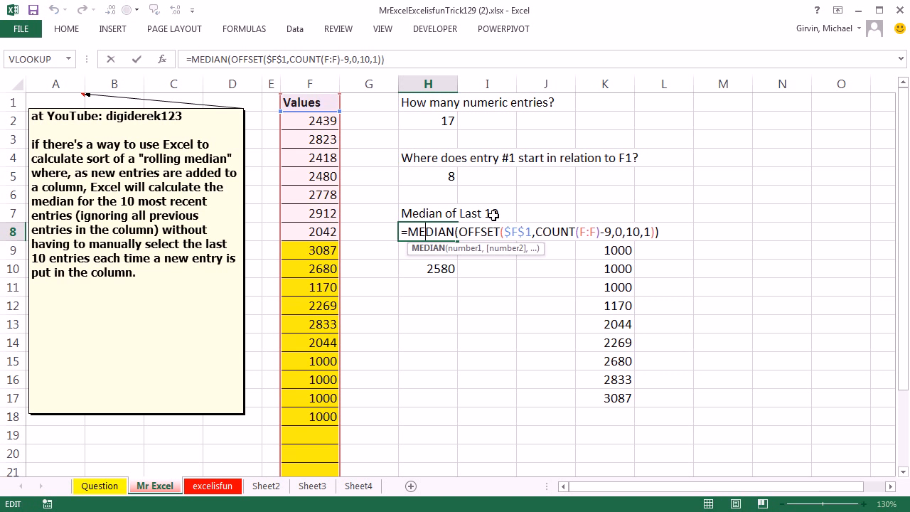
click(508, 235)
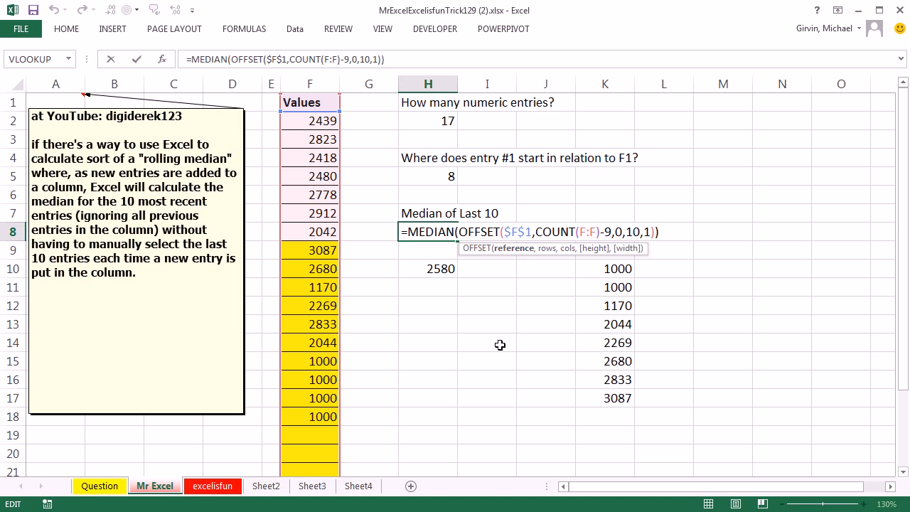
key(ctrl+Return)
Switch to the excelisfun sheet and compare its INDEX and OFFSET rows in E3 and E4.
click(215, 488)
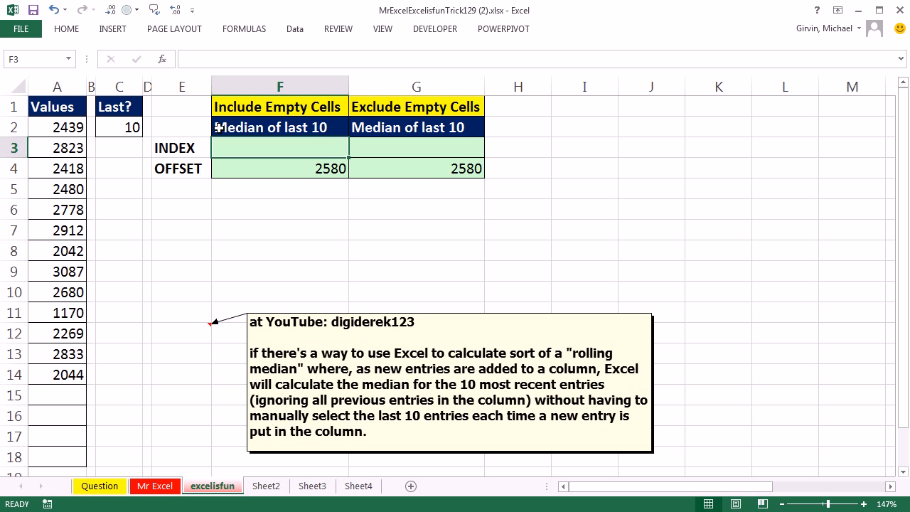
click(206, 151)
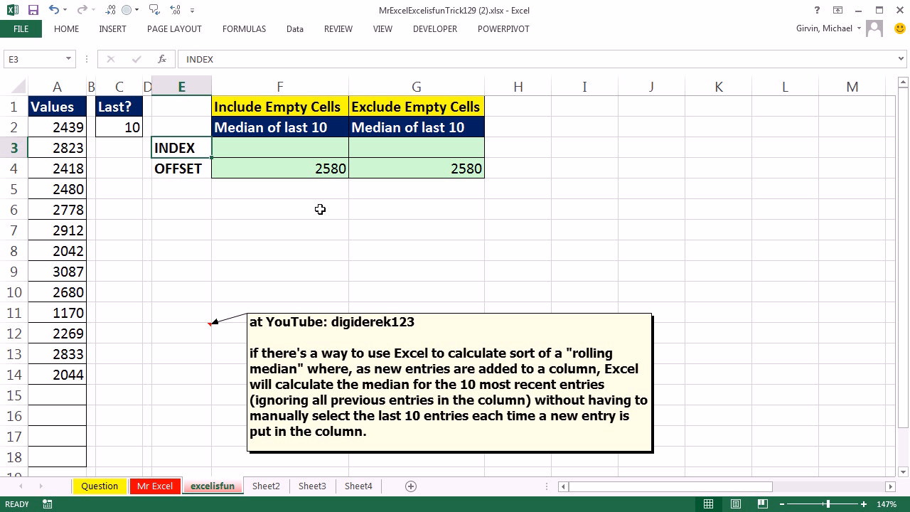
click(187, 168)
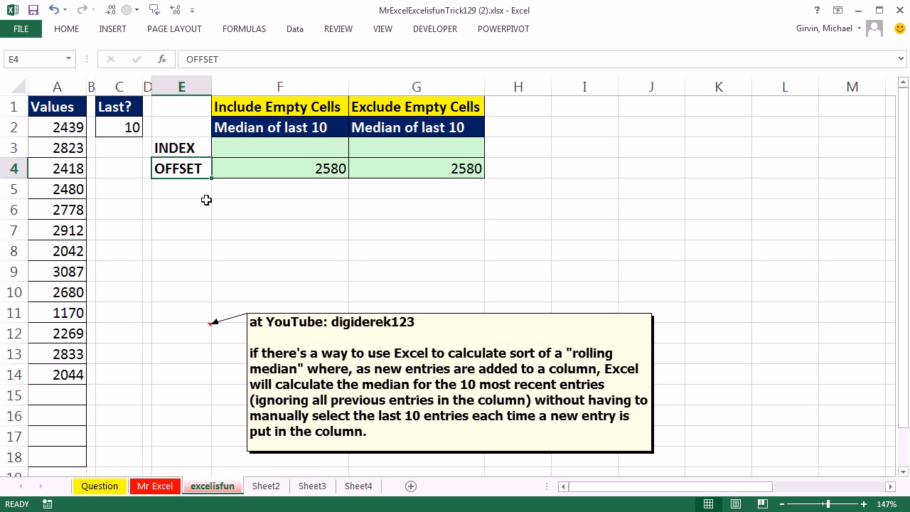
click(192, 150)
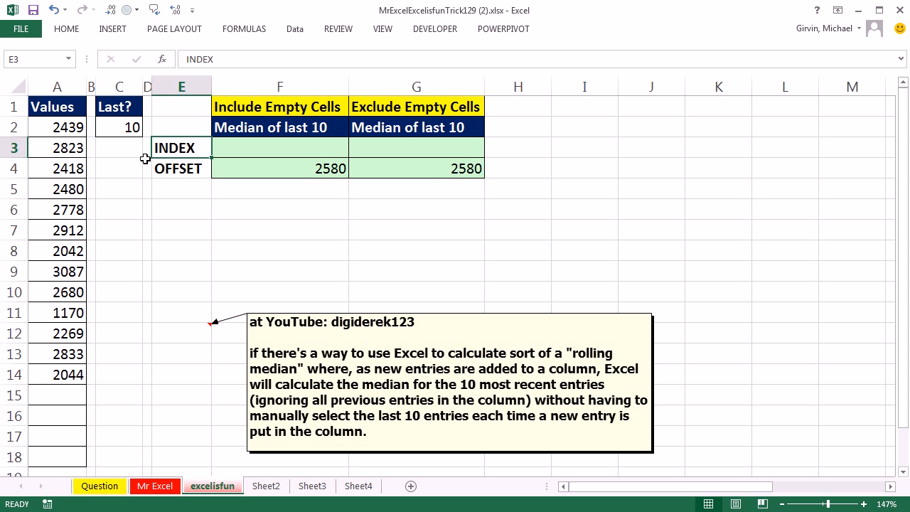
click(179, 171)
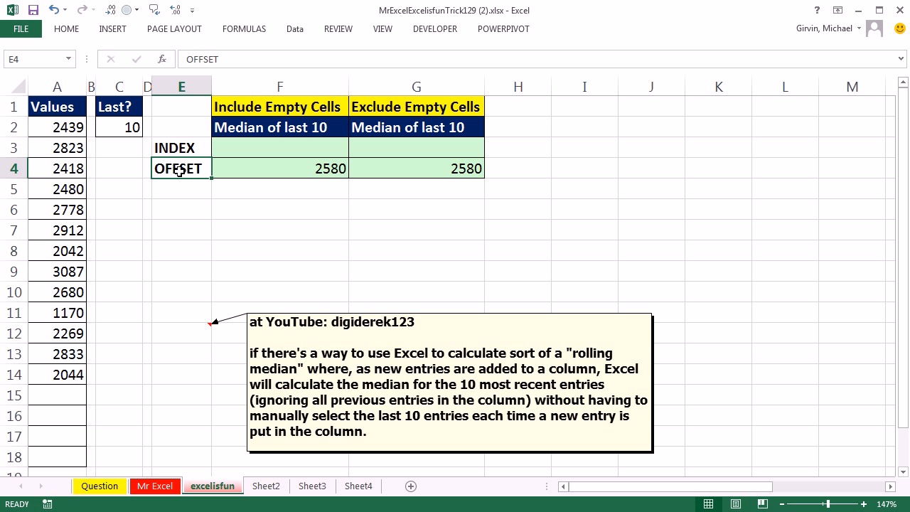
Start an INDEX formula in F3 with the absolute range $A$2:$A$18 as its array.
click(234, 148)
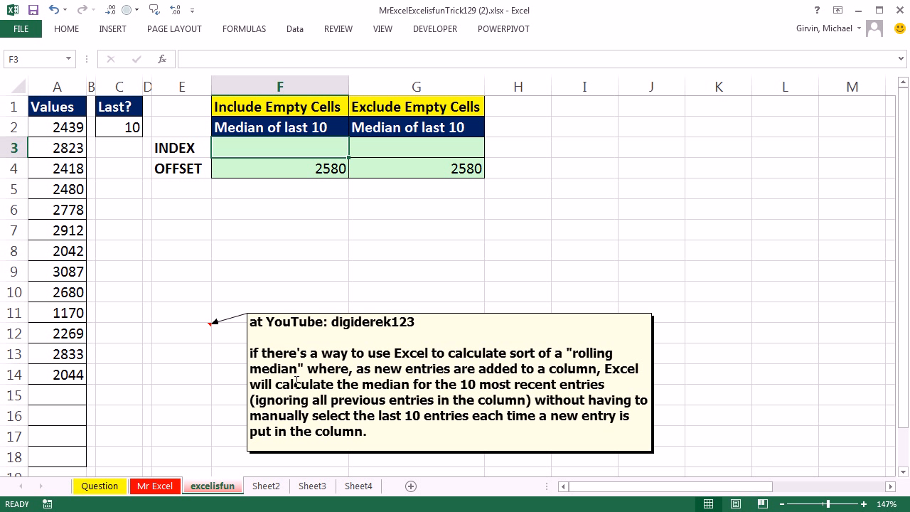
text(=in)
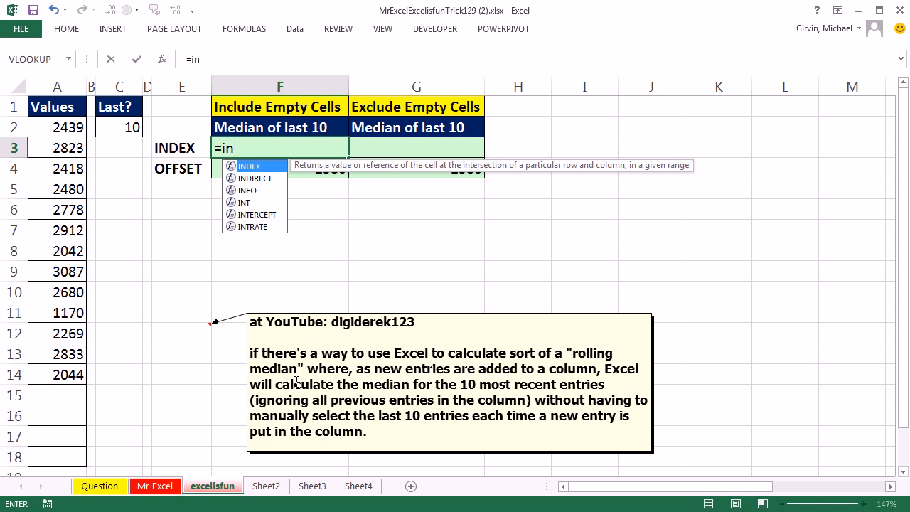
key(Tab)
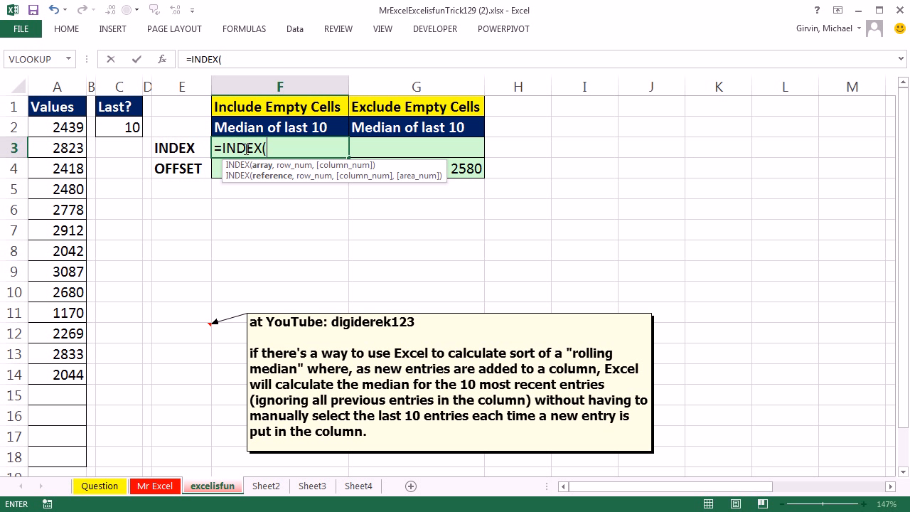
drag(58, 127, 55, 453)
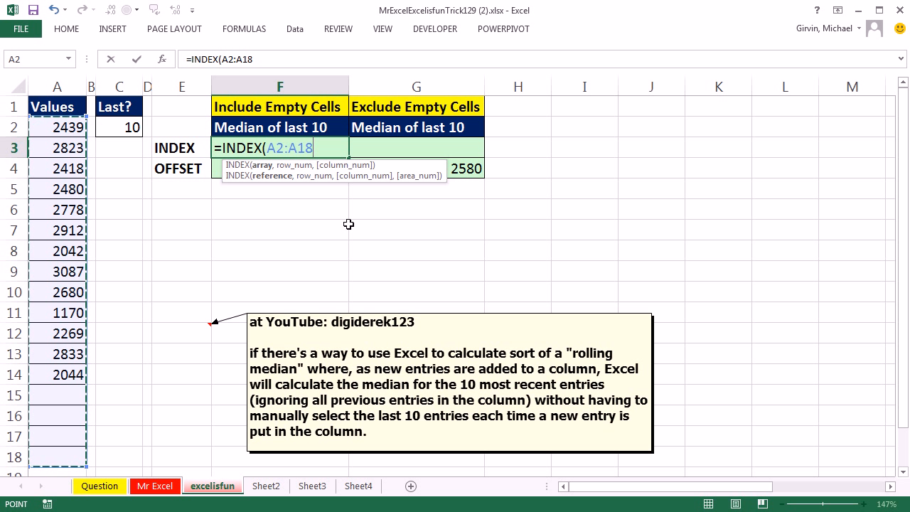
key(F4)
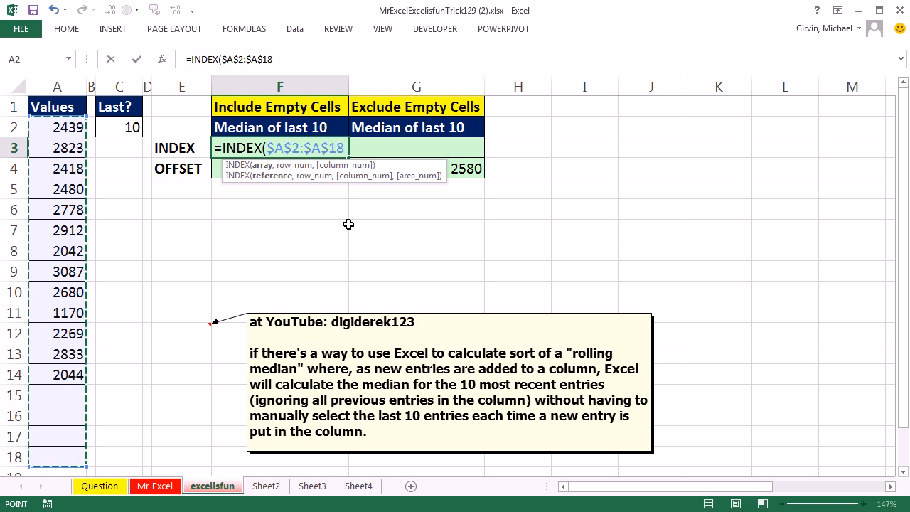
text(,)
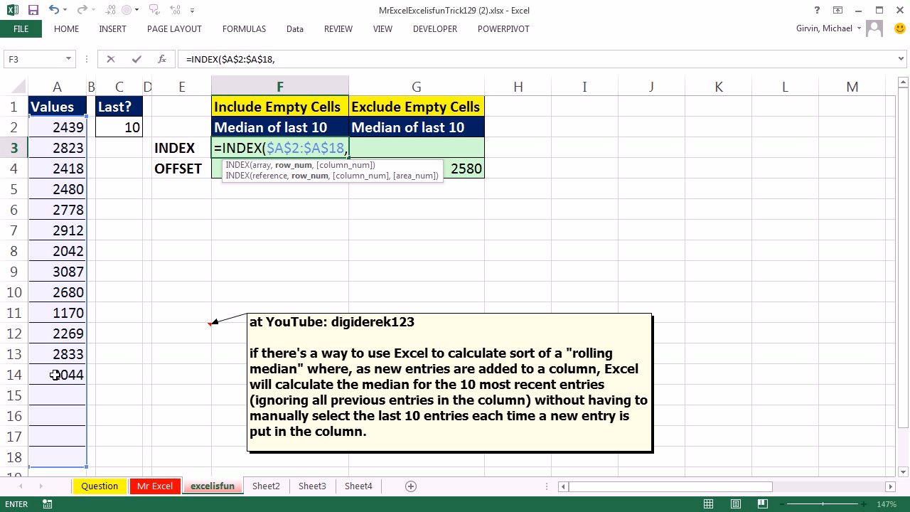
Add MATCH(9.9E+307,$A$2:$A$18) as the row number of the INDEX function in F3.
text(mat)
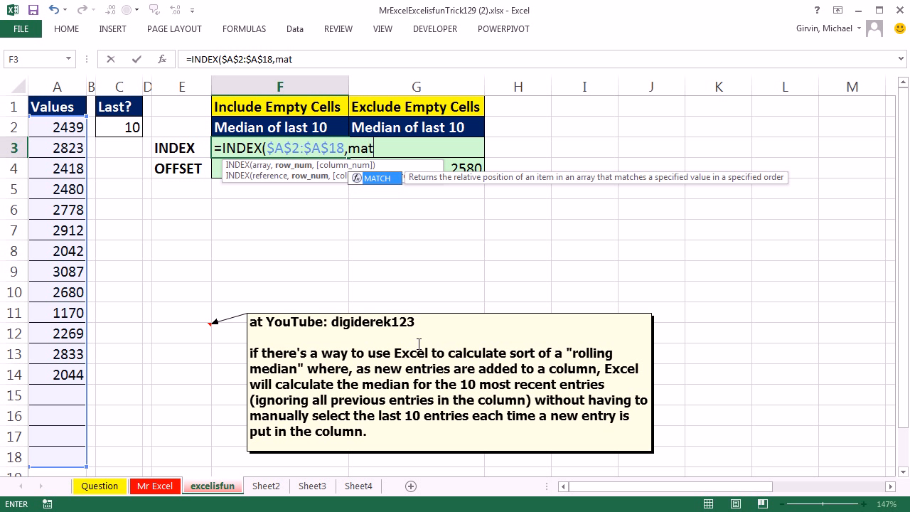
key(Tab)
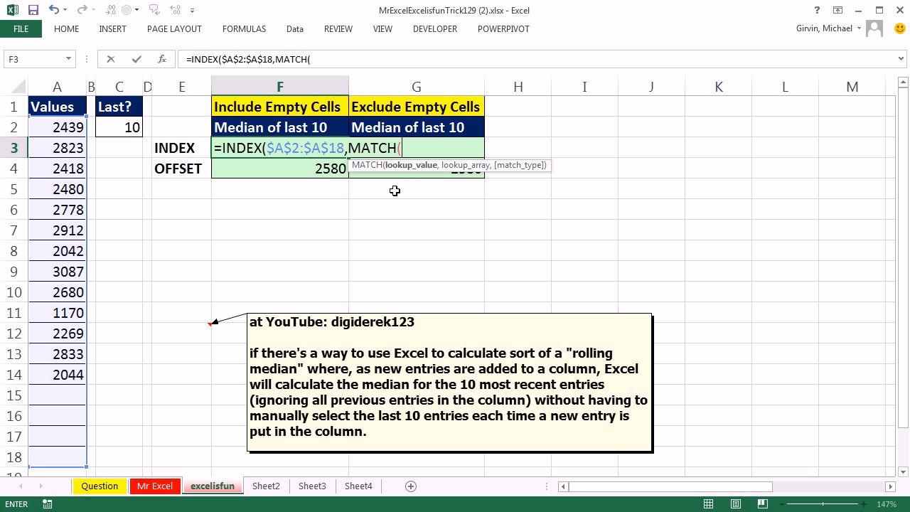
text(9.9E)
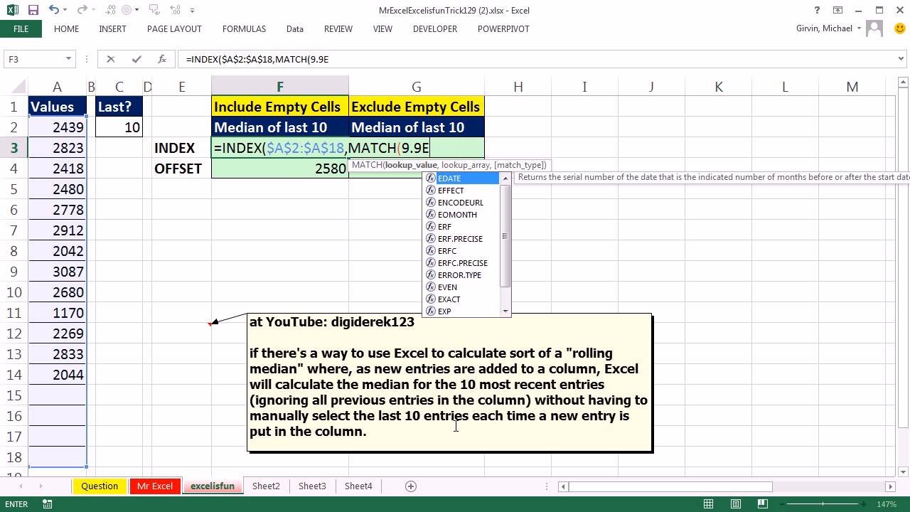
text(+307)
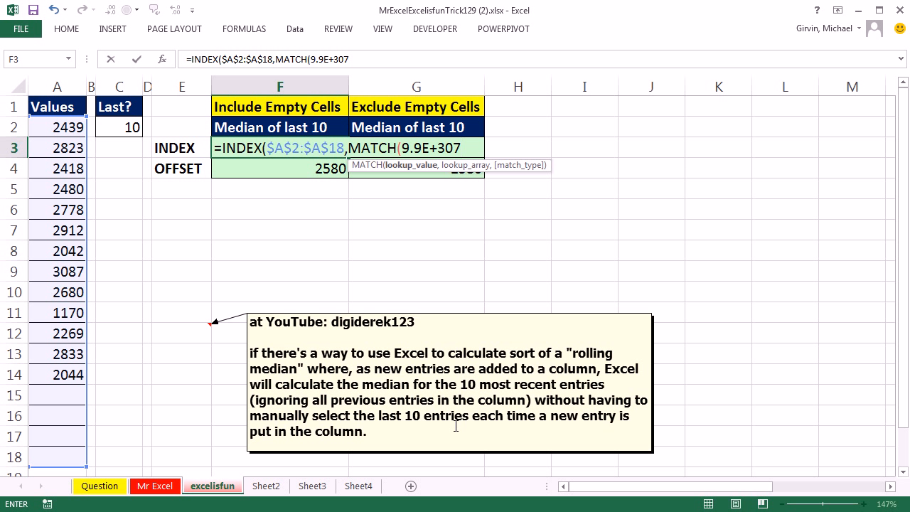
text(,)
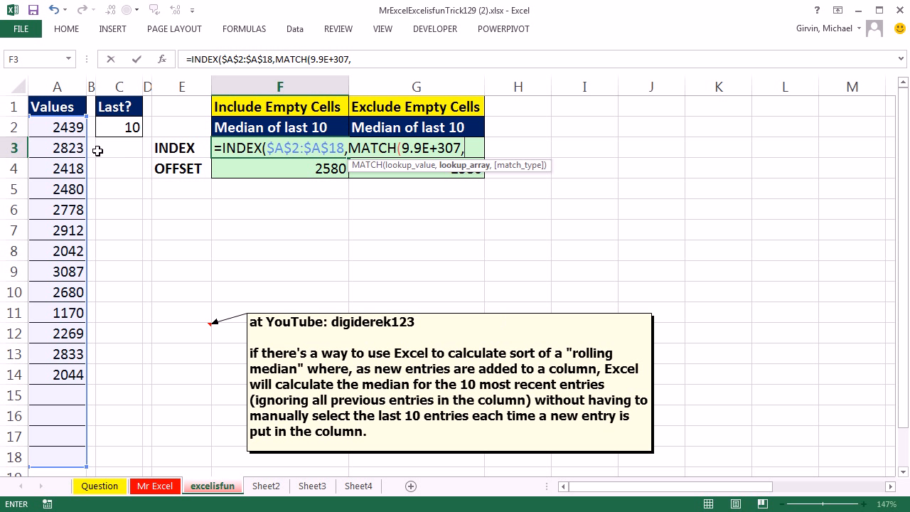
drag(49, 127, 35, 461)
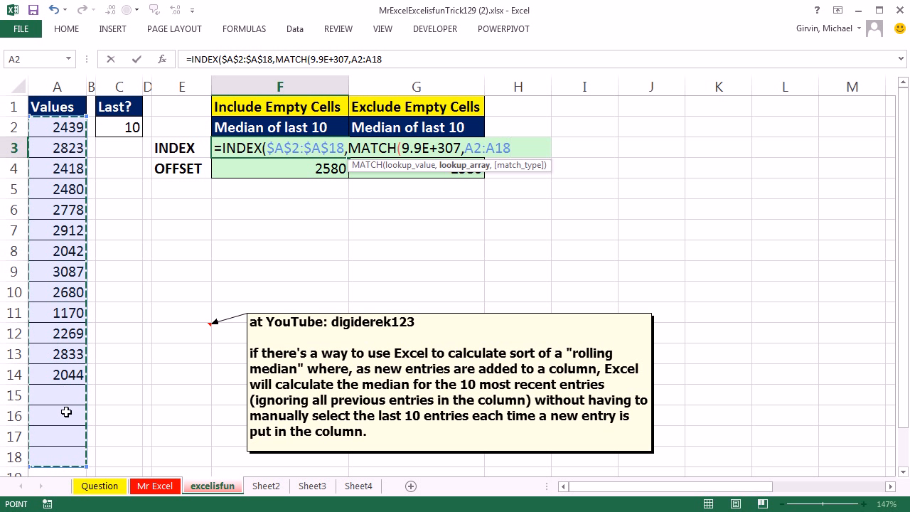
key(F4)
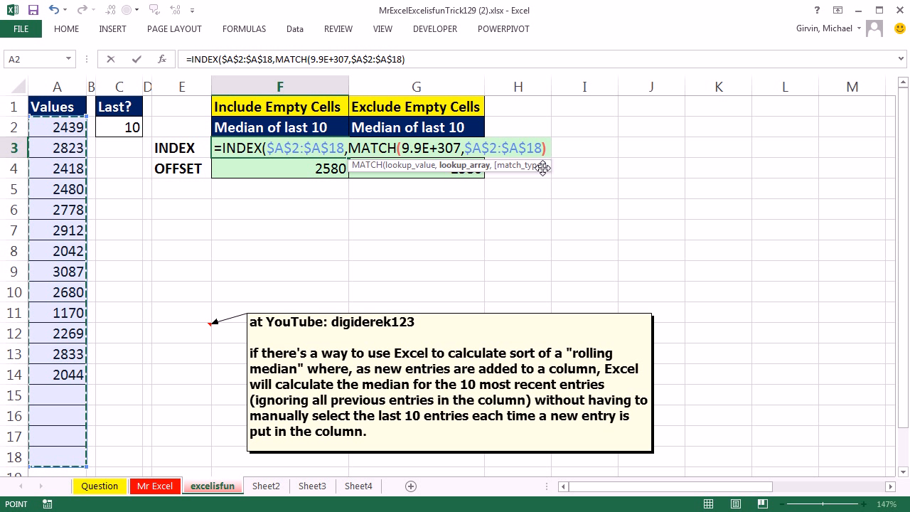
text())
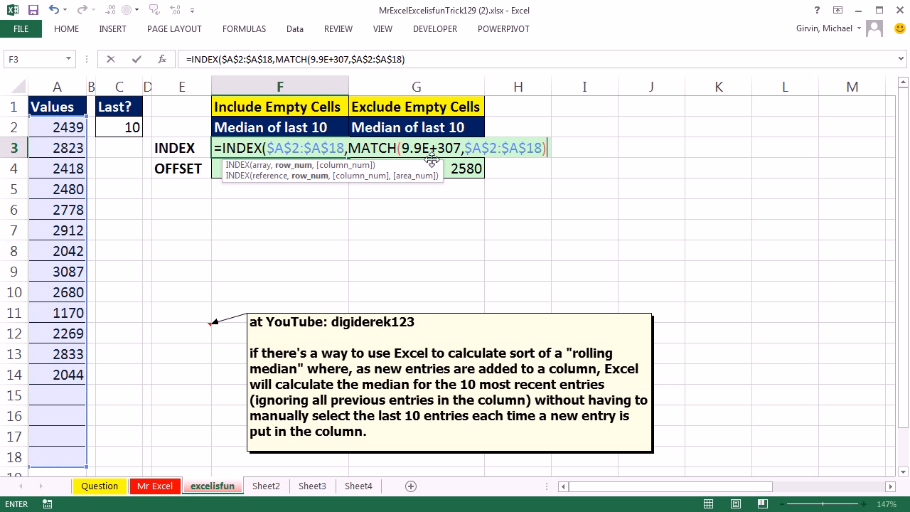
Evaluate the MATCH row number, restore it, and complete the INDEX formula in F3, keeping the cell selected.
click(297, 166)
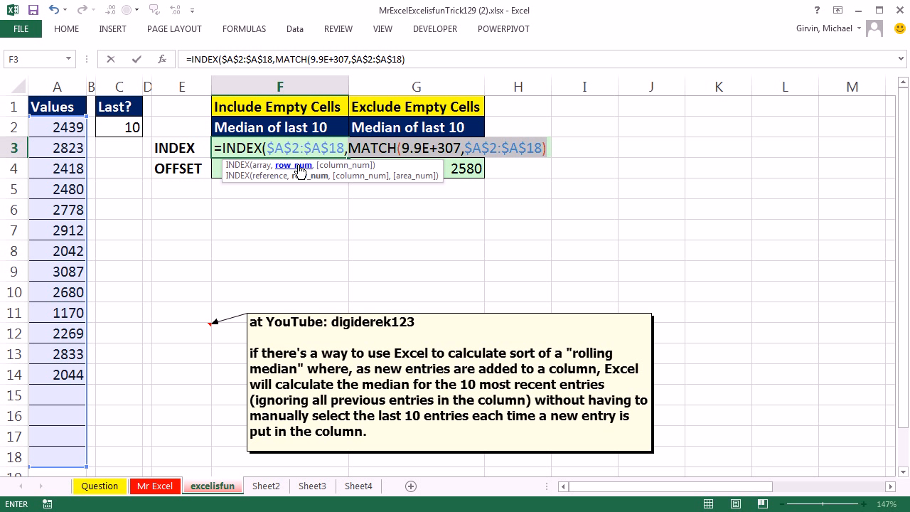
text(13)
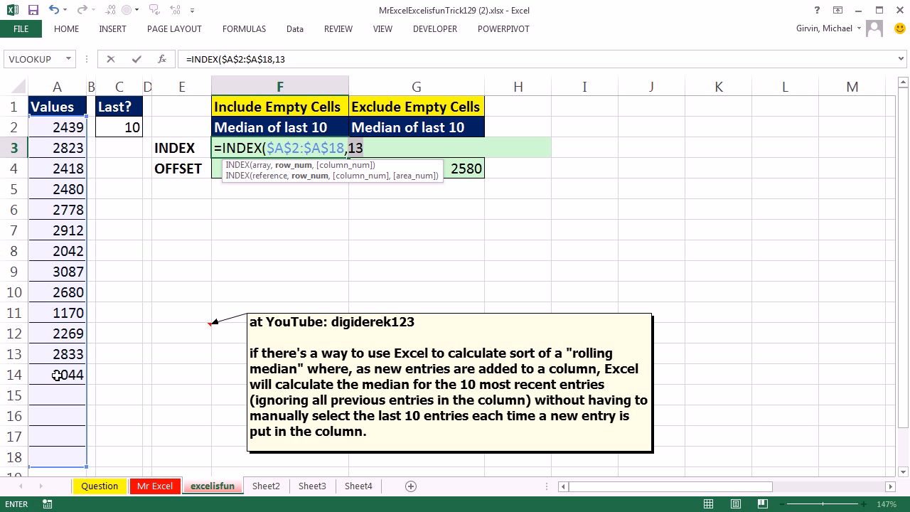
key(ctrl+z)
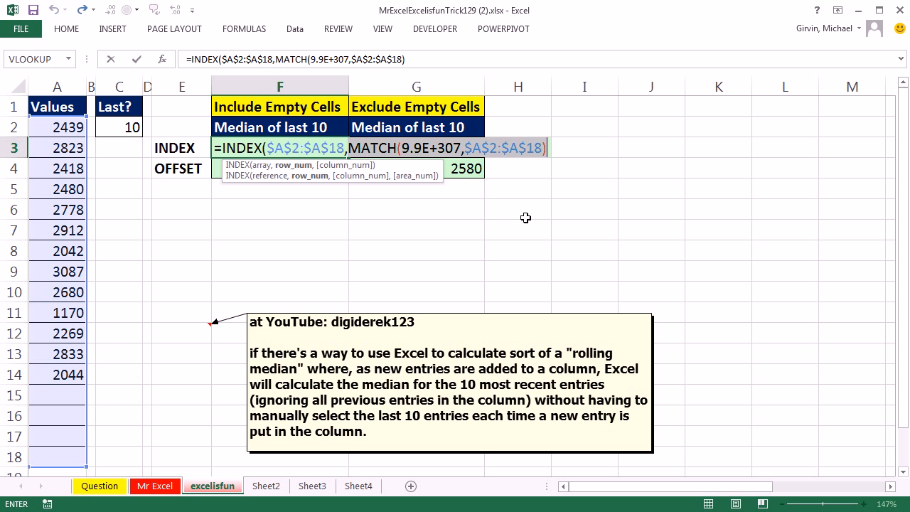
click(550, 147)
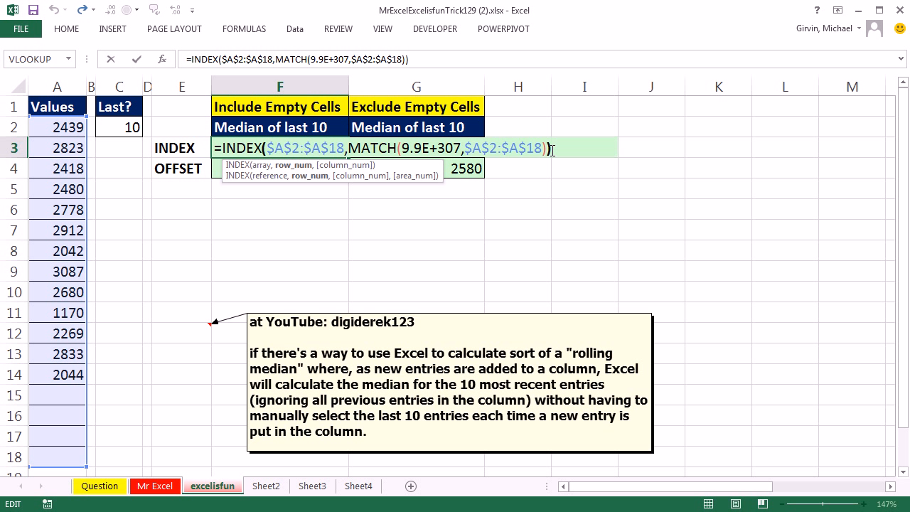
key(ctrl+Return)
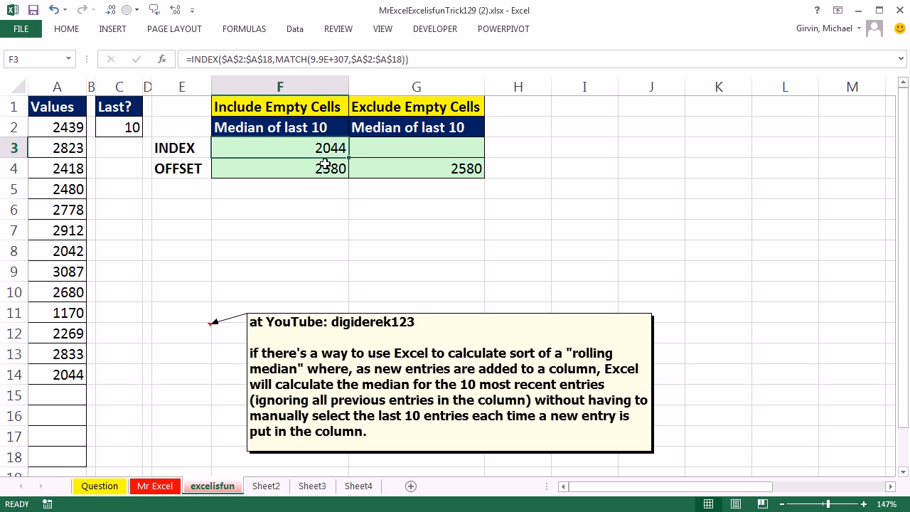
Duplicate the INDEX expression in F3 and join both copies with a colon to form a range reference.
double_click(311, 148)
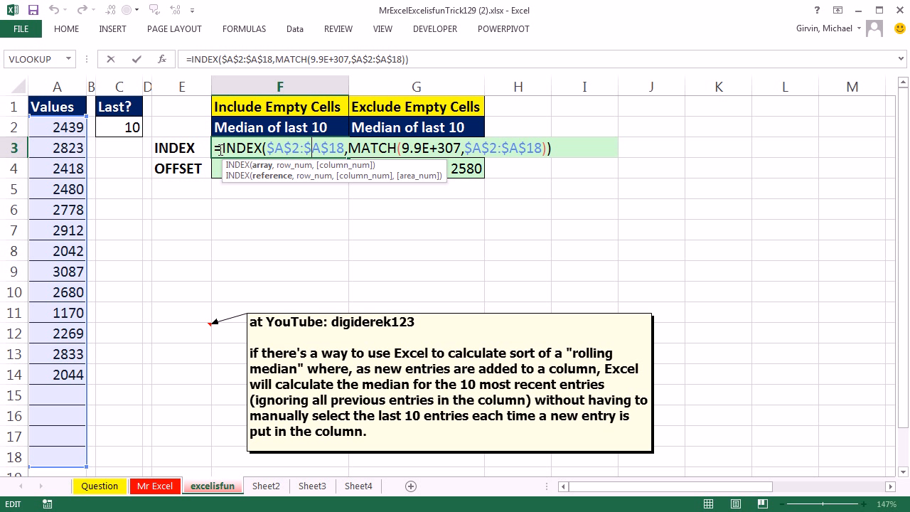
drag(221, 148, 585, 160)
key(ctrl+c)
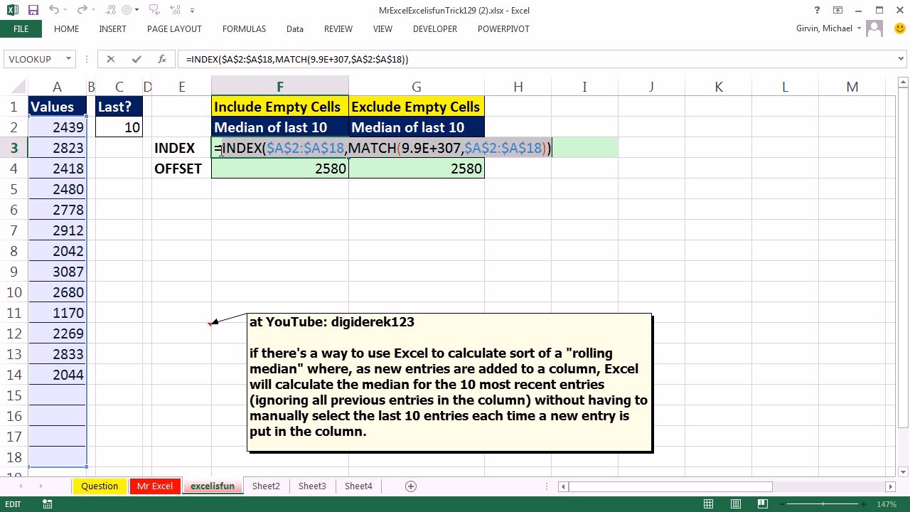
click(221, 148)
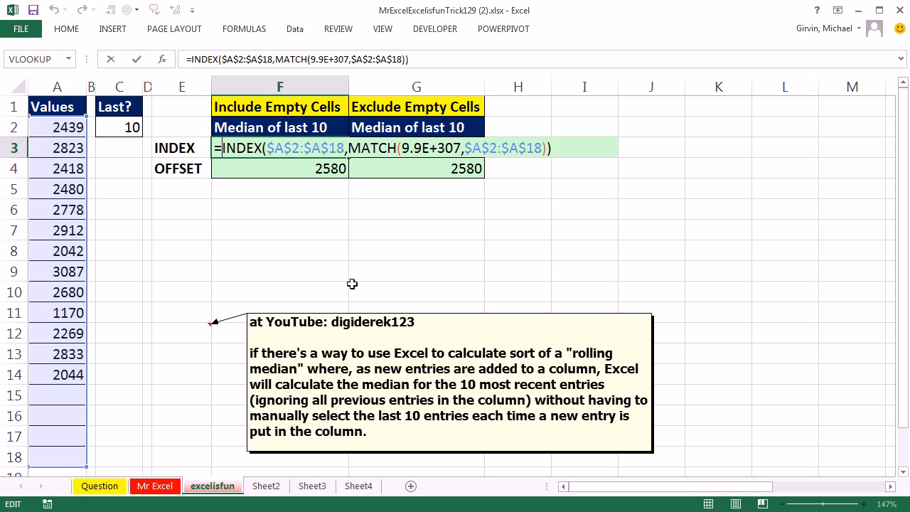
key(ctrl+v)
text(:)
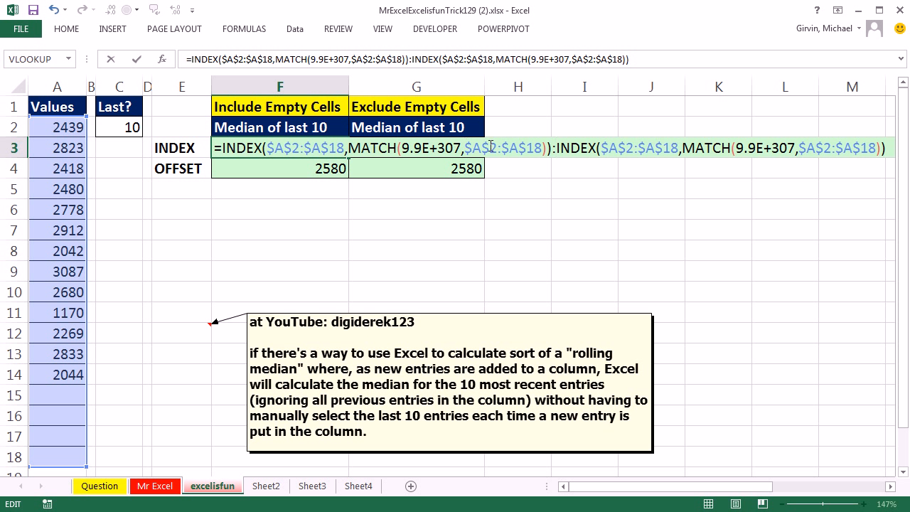
Evaluate the row number argument of the first INDEX in F3, then restore the MATCH expression.
click(546, 149)
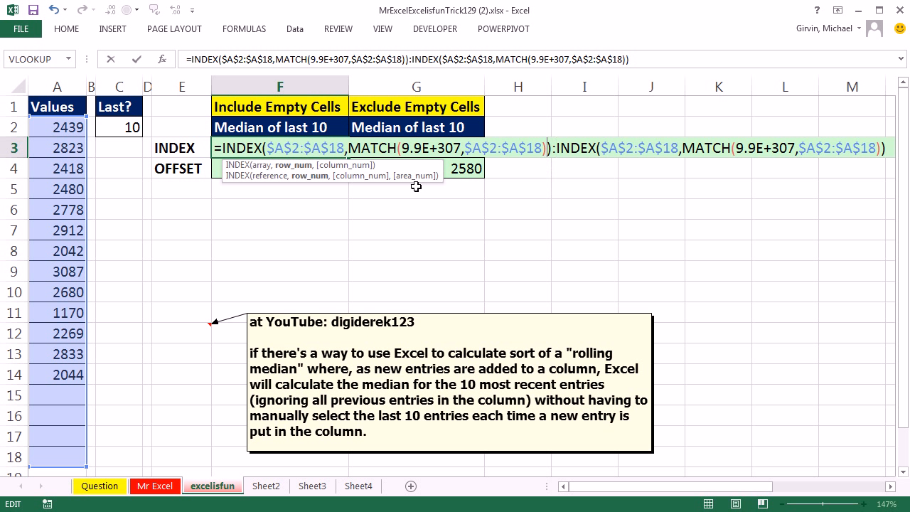
click(285, 169)
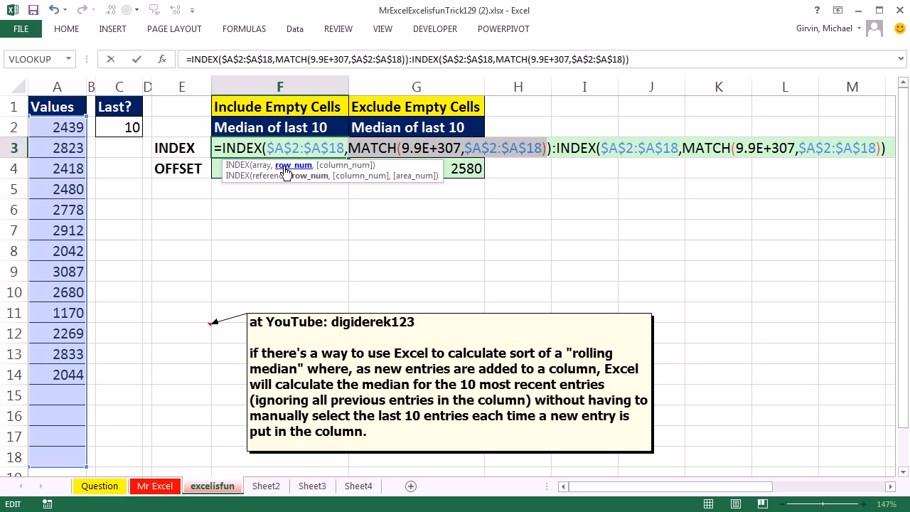
key(F9)
key(ctrl+z)
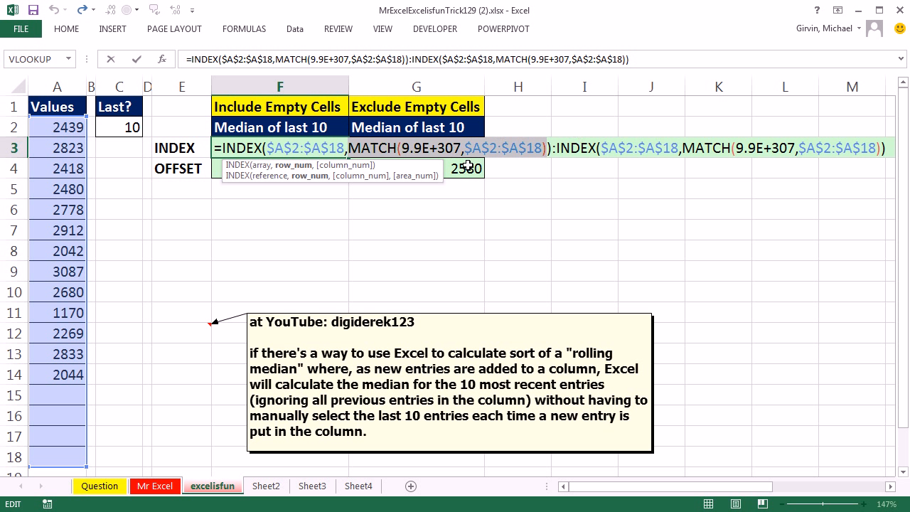
Append -$C$2+1 to the row number of the first INDEX in F3.
click(551, 148)
key(Left)
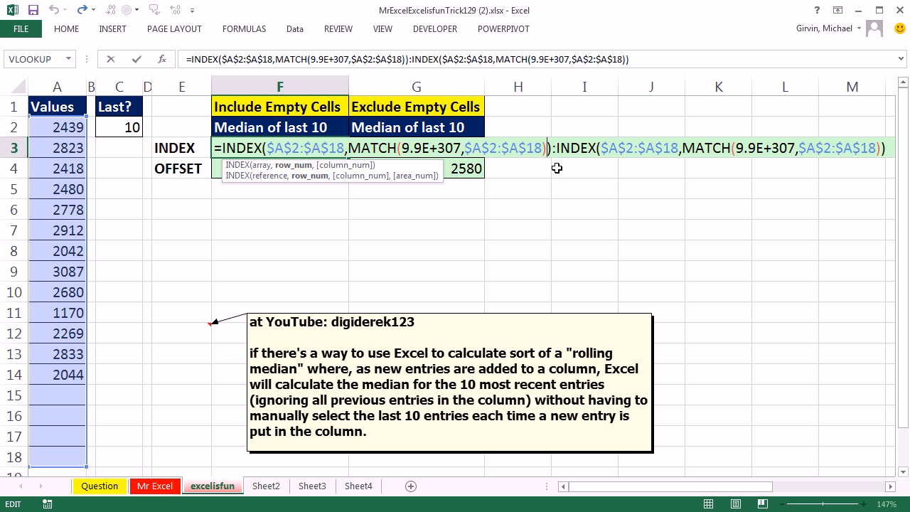
text(-)
click(112, 127)
key(F4)
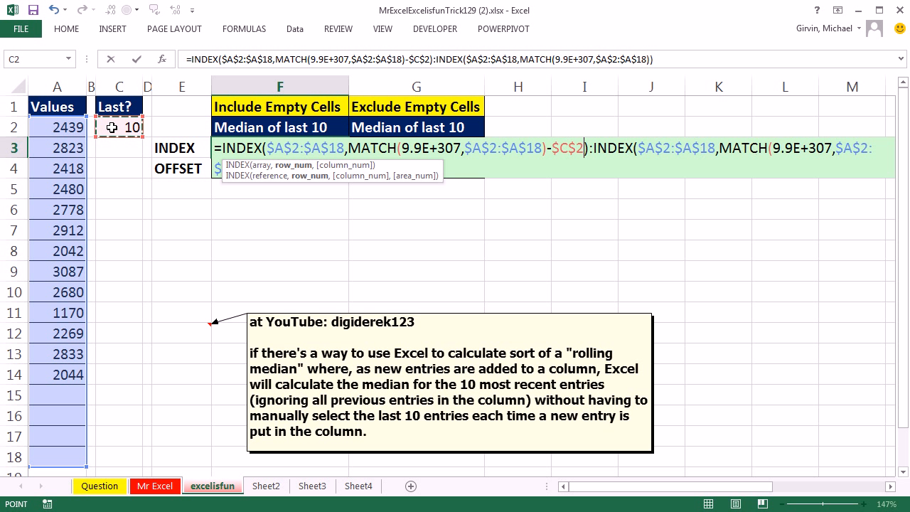
text(+)
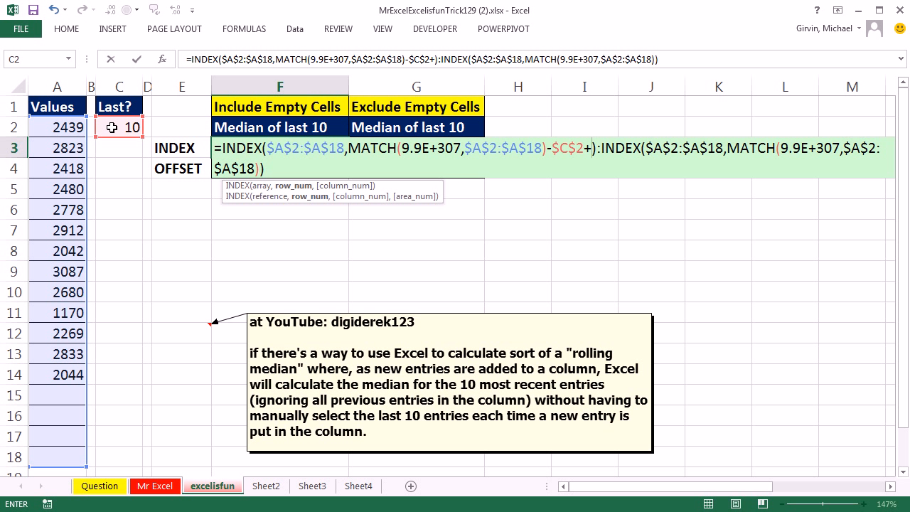
text(1)
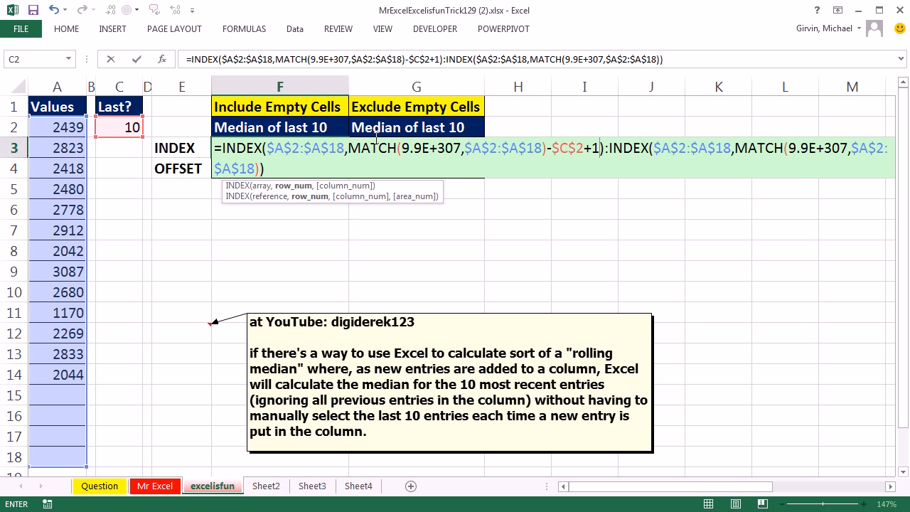
Evaluate the first INDEX's adjusted row number, restore it, and evaluate the whole INDEX:INDEX range in F3.
click(302, 186)
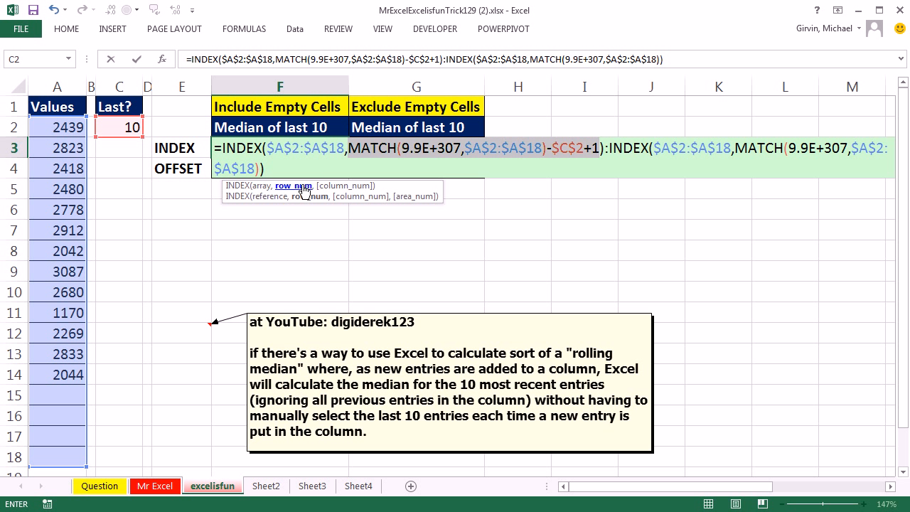
key(F9)
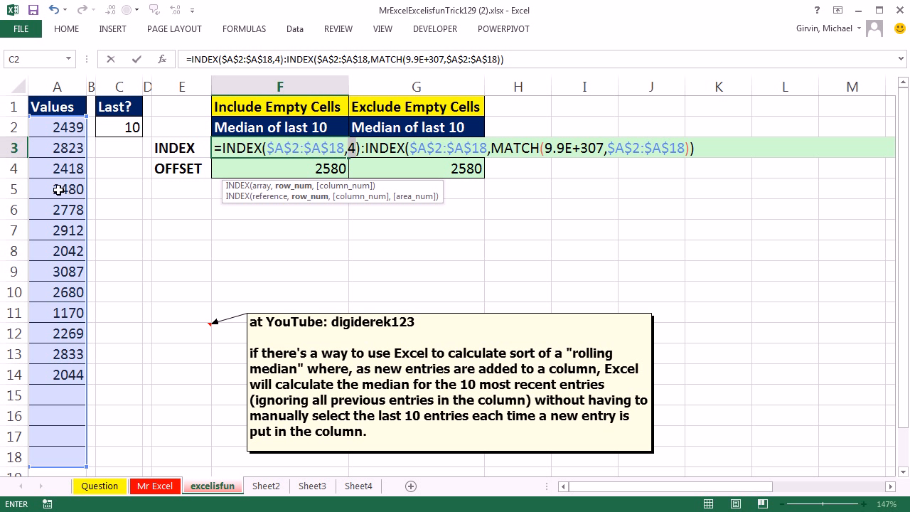
key(ctrl+z)
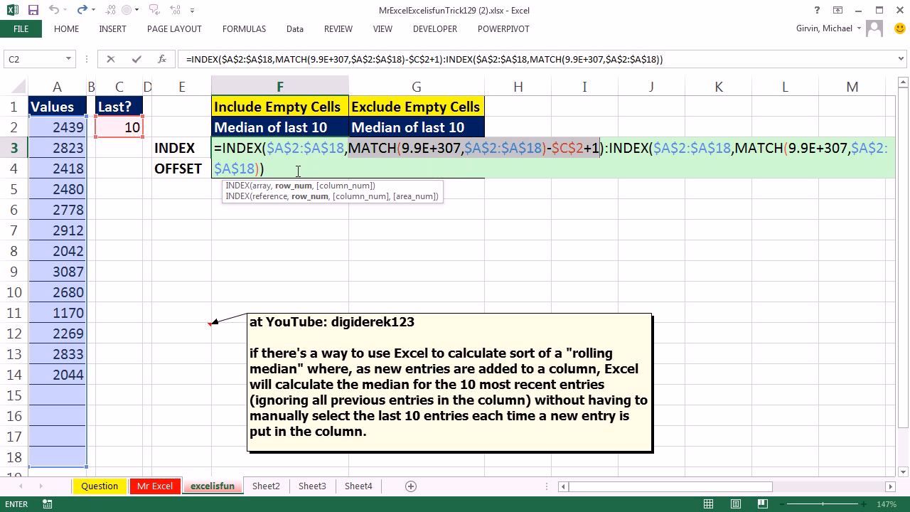
key(ctrl+a)
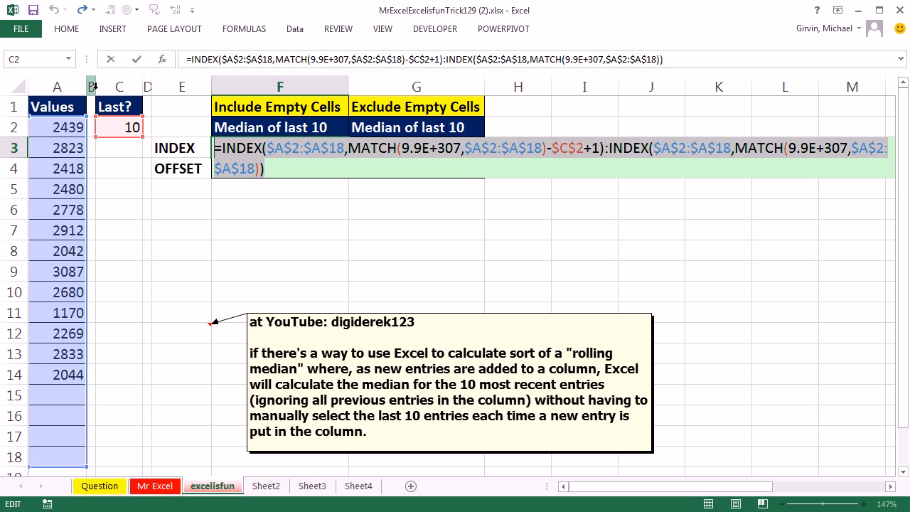
key(F9)
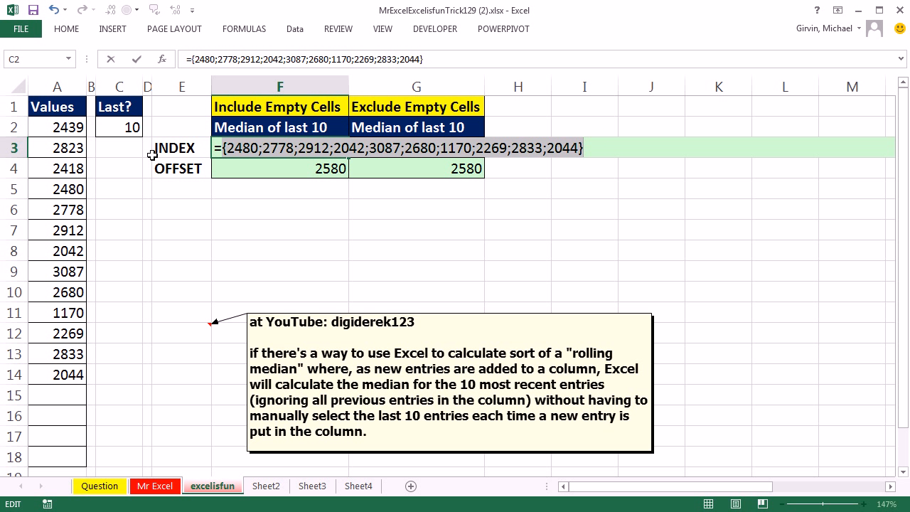
Restore the INDEX:INDEX range formula in F3, wrap it in MEDIAN, and enter it.
key(ctrl+z)
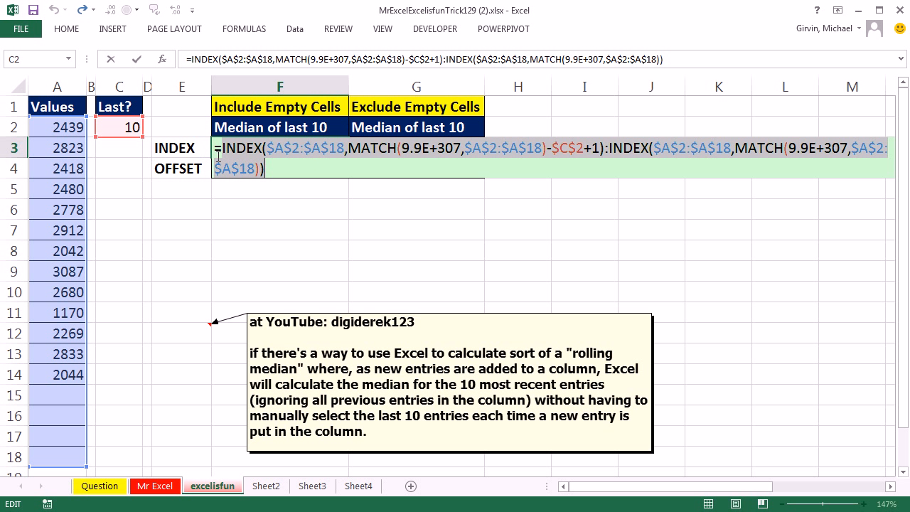
click(222, 148)
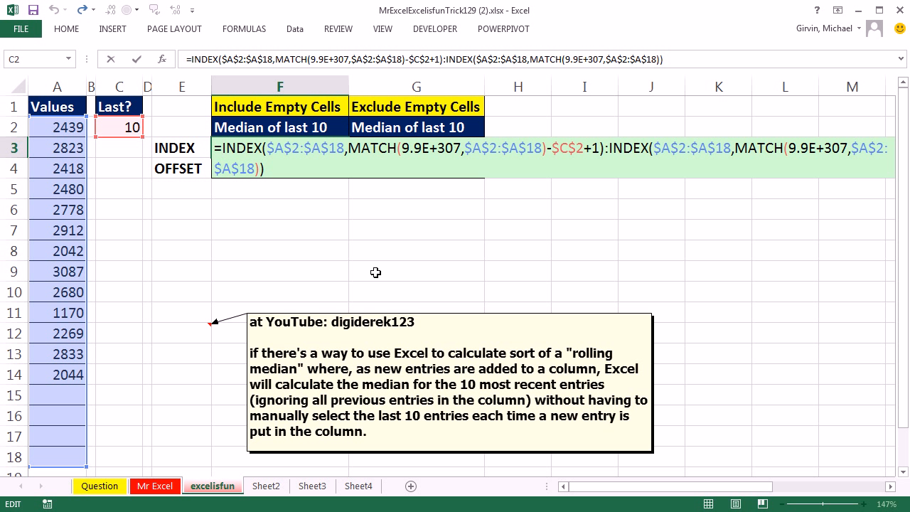
text(med)
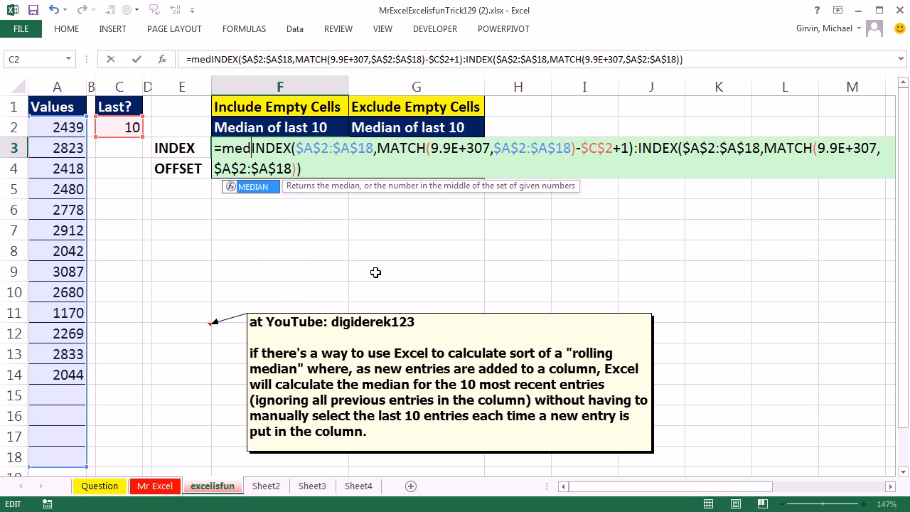
key(Tab)
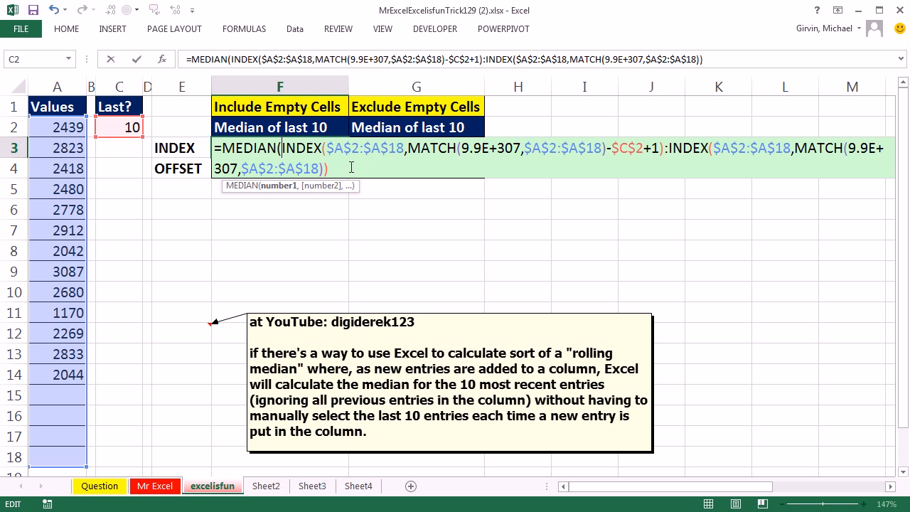
text())
key(Return)
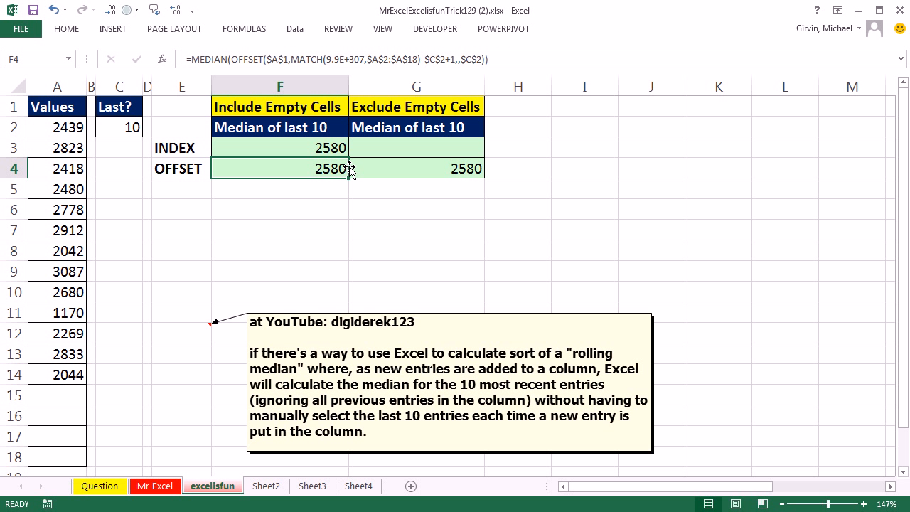
Set A6 to its blank list entry, then select A4:A14 to check which cells hold the last 10 numbers.
click(46, 212)
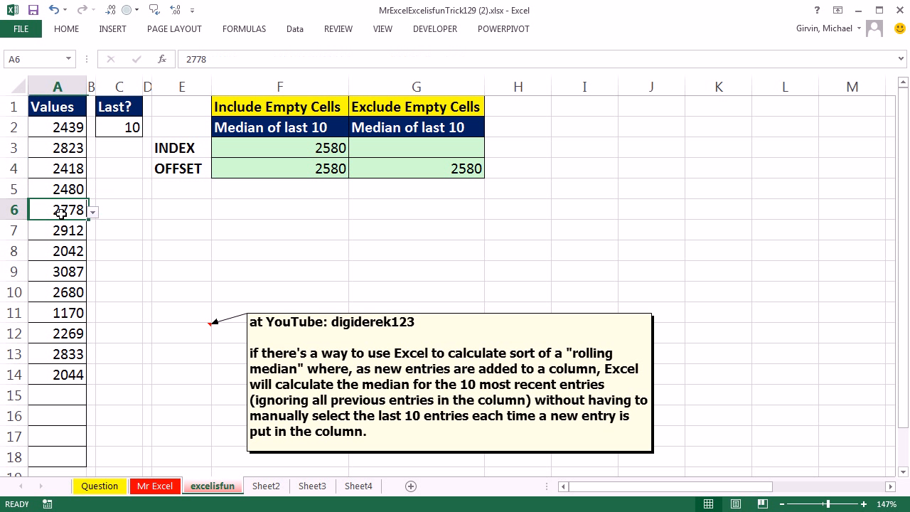
click(92, 212)
click(57, 242)
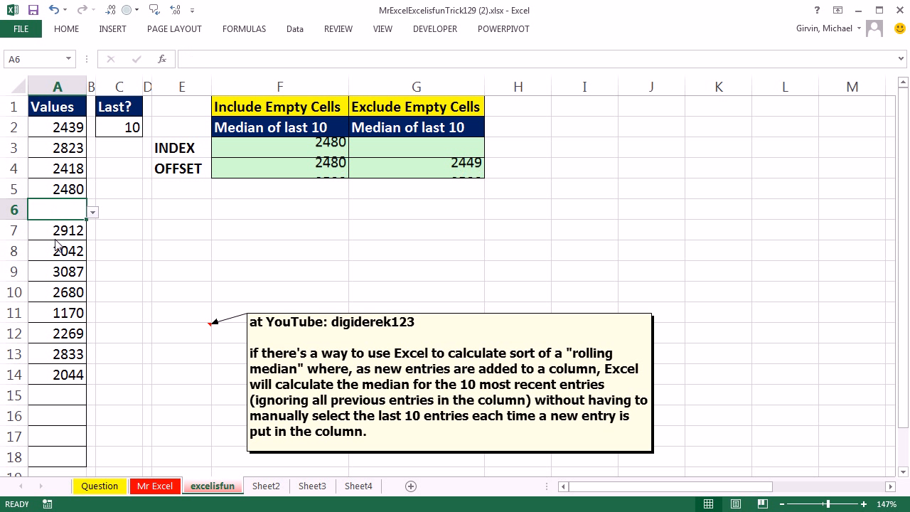
click(57, 190)
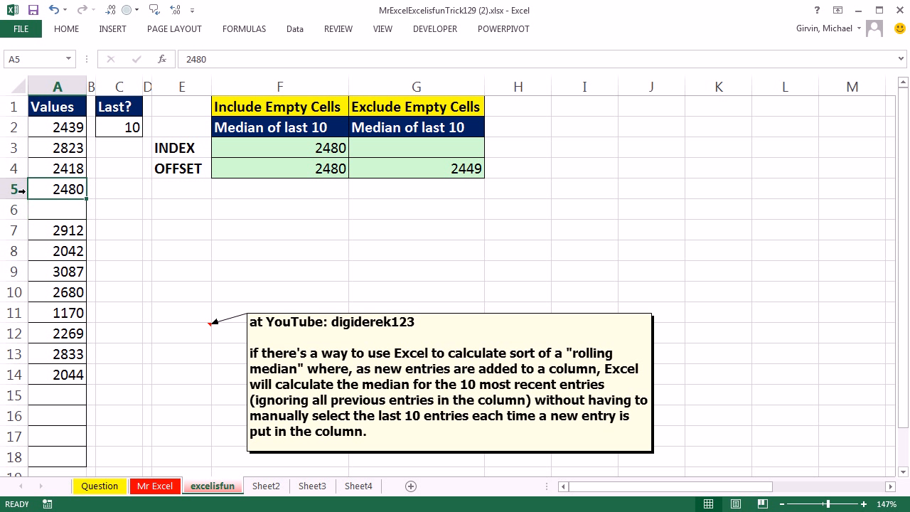
click(83, 209)
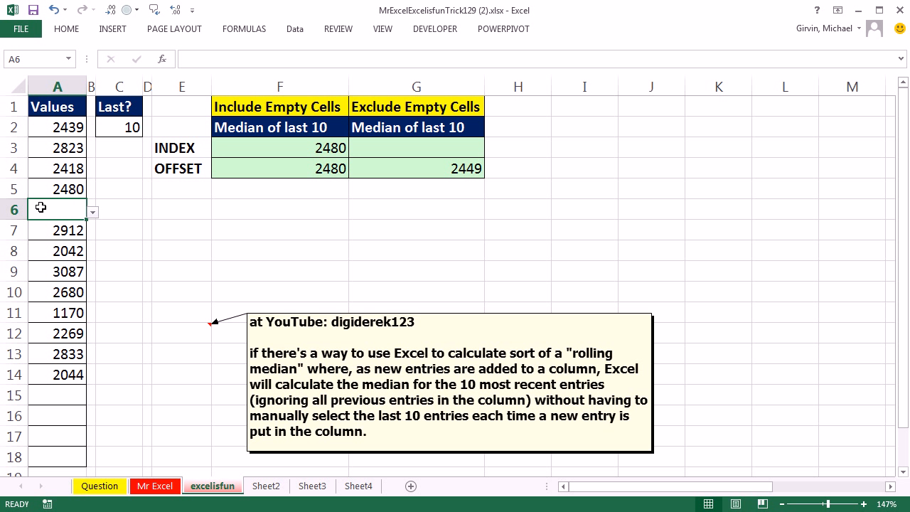
drag(60, 377, 59, 171)
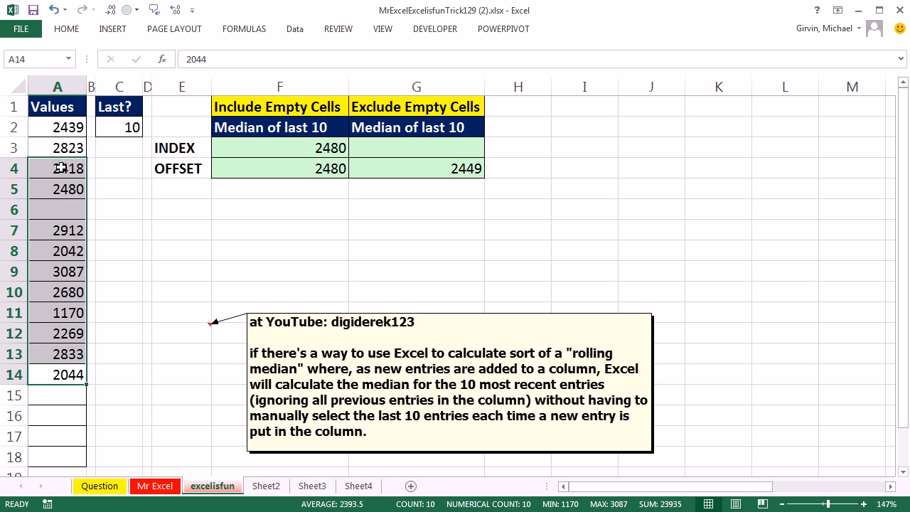
click(61, 168)
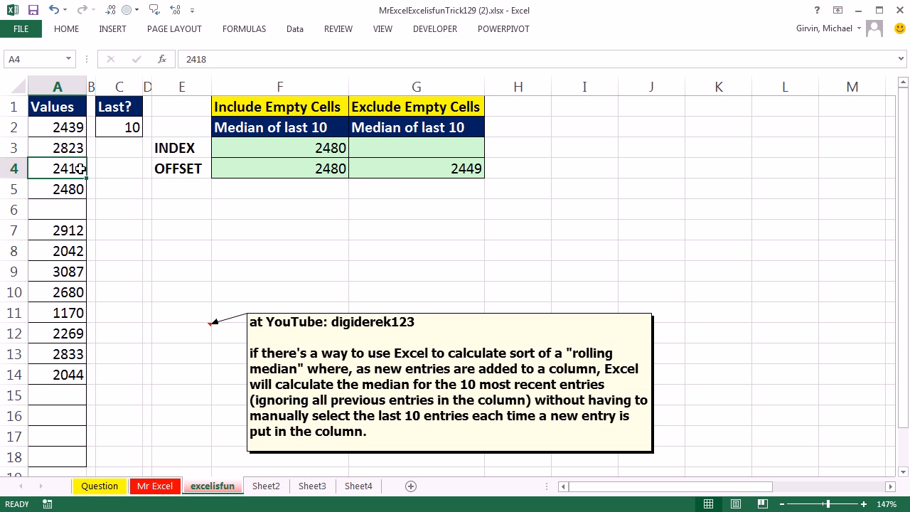
Try copying F3's formula text into G3 and evaluating the row number argument of its first INDEX.
double_click(344, 148)
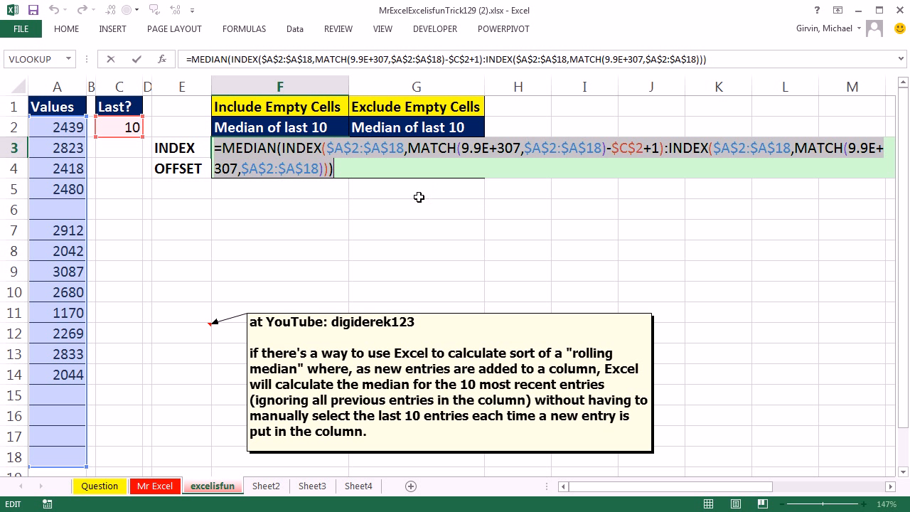
click(417, 145)
double_click(417, 145)
text(=MEDIAN(INDEX($A$2:$A$18,MATCH(9.9E+307,$A$2:$A$18)-$C$2+1):INDEX($A$2:$A$18,MATCH(9.9E+307,$A$2:$A$18))))
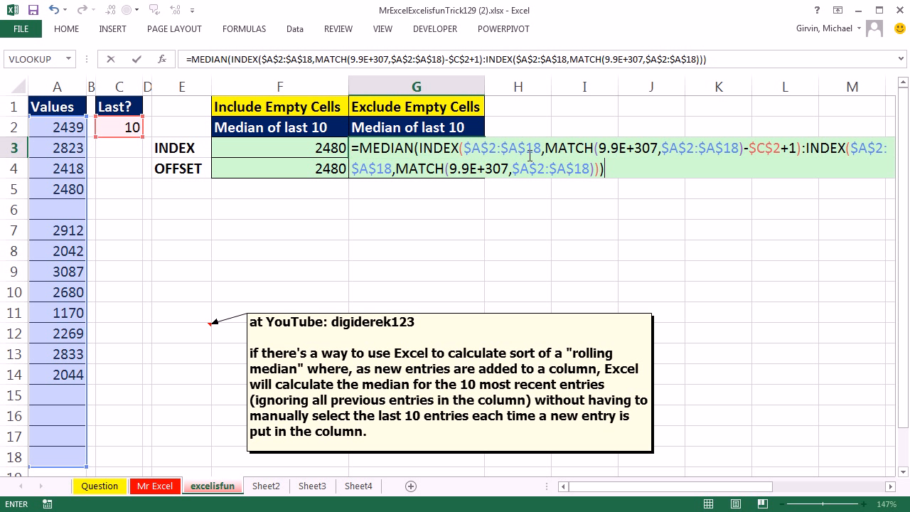
click(545, 151)
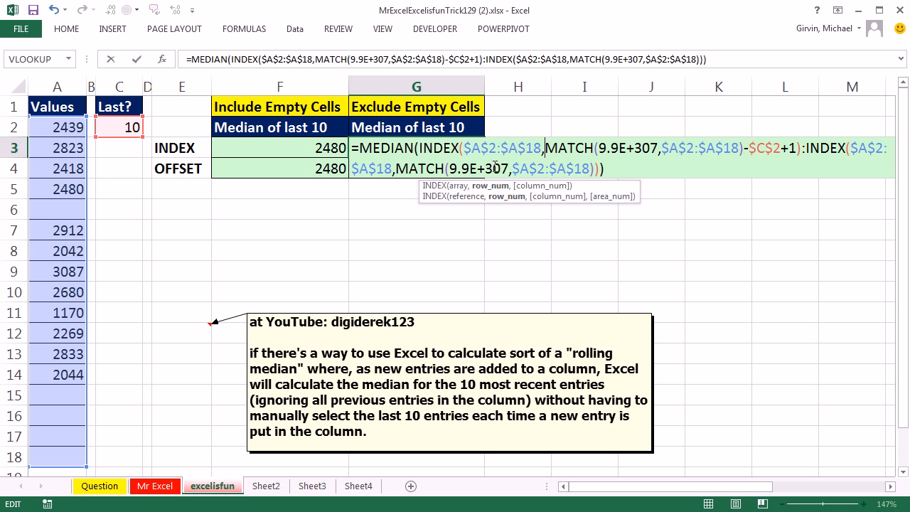
click(491, 187)
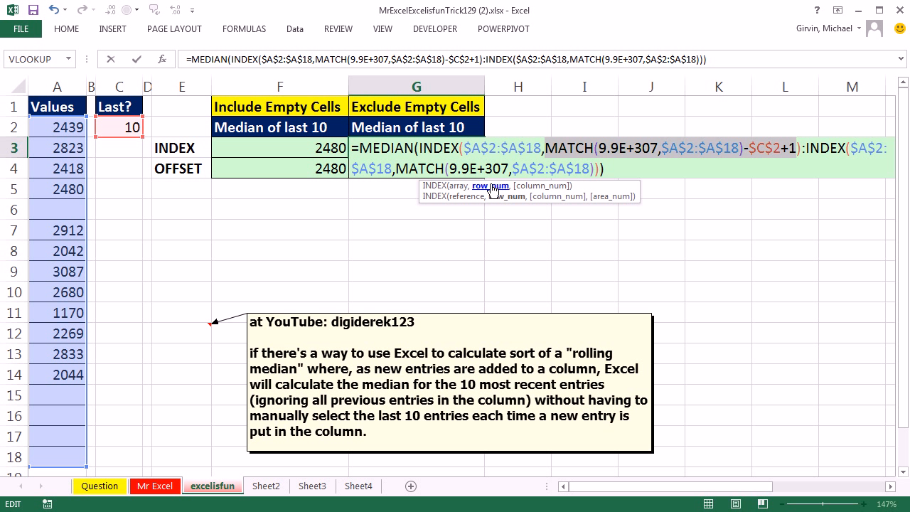
text(4)
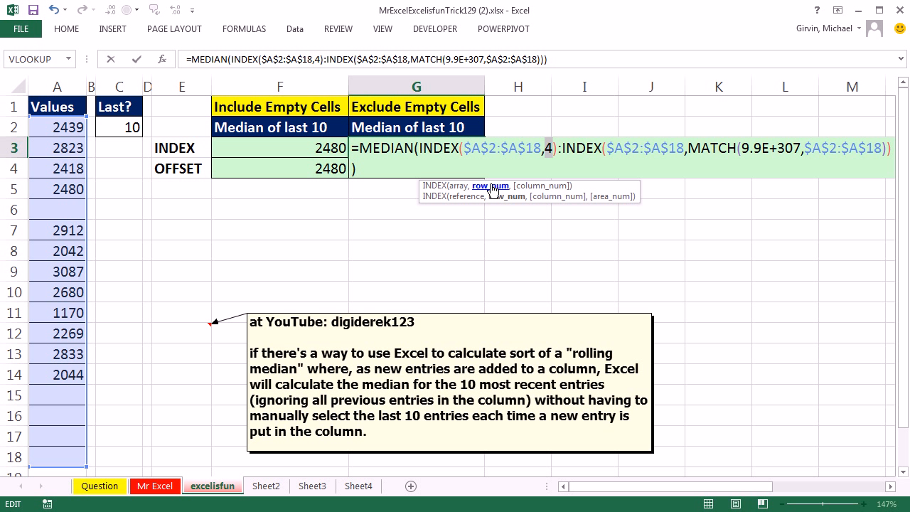
key(Escape)
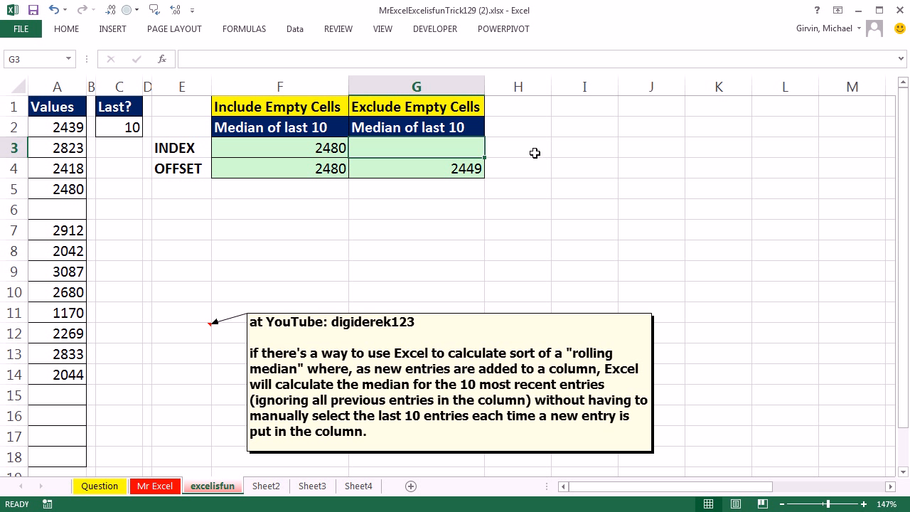
Copy the full MEDIAN formula text from F3 and enter it unchanged in G3.
click(323, 149)
double_click(323, 149)
key(Home)
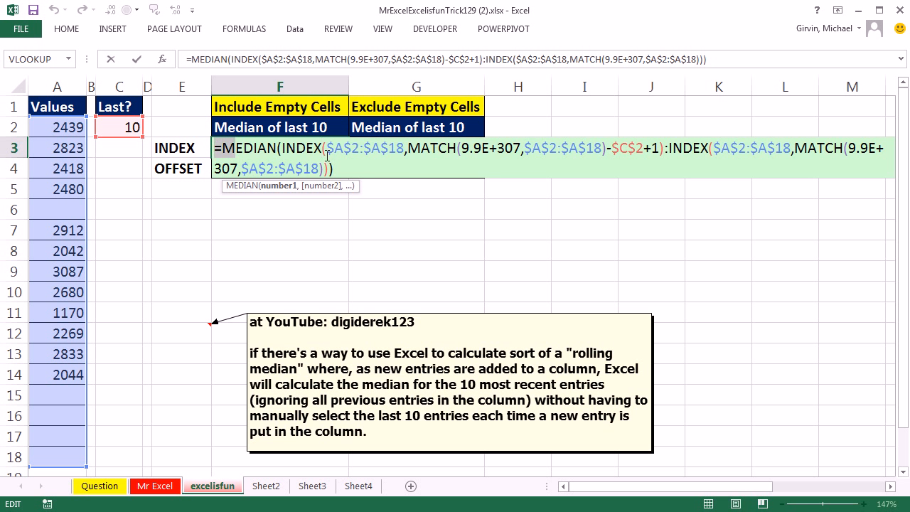
key(ctrl+shift+End)
key(Escape)
click(431, 146)
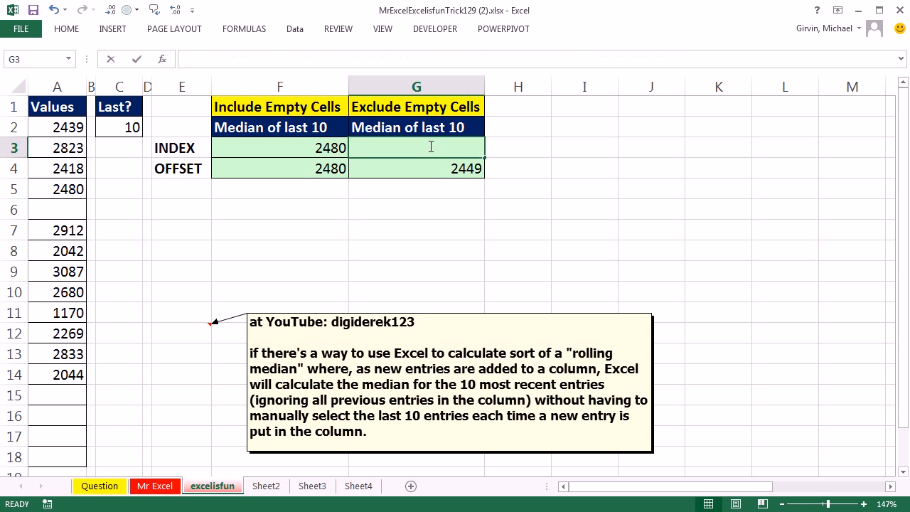
key(Down)
Start a helper formula in H3 with =ROW($A$2:$A$18), using absolute references.
click(544, 147)
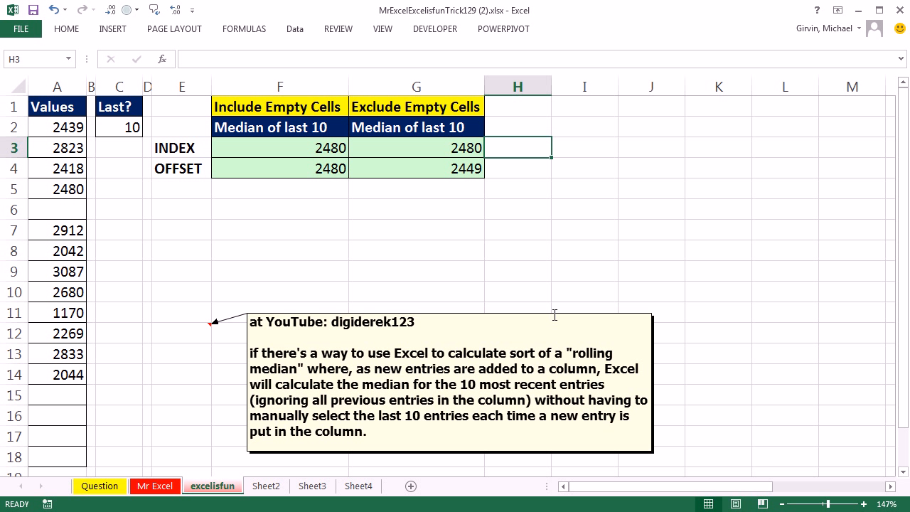
text(=row)
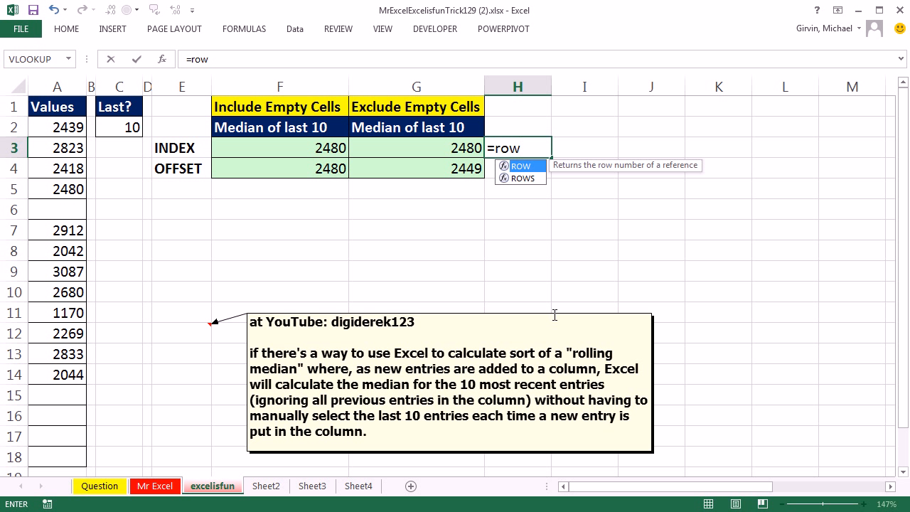
key(Tab)
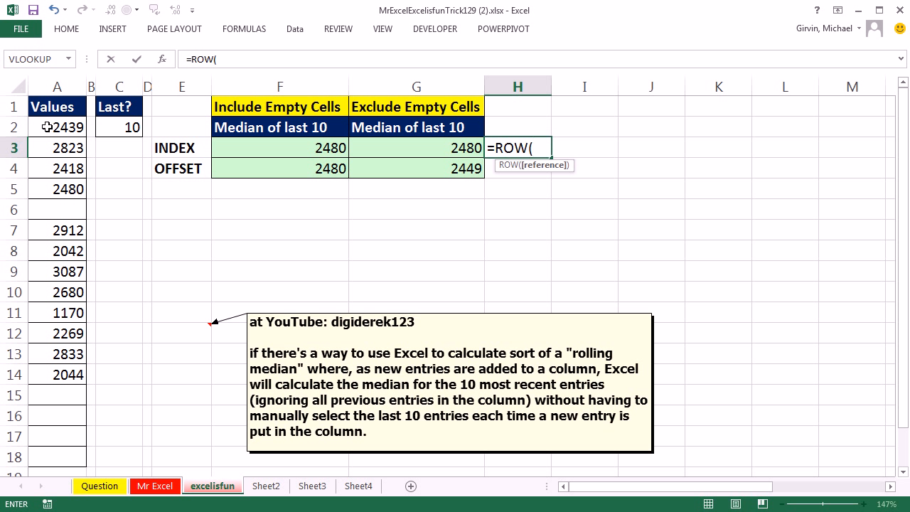
drag(47, 127, 50, 461)
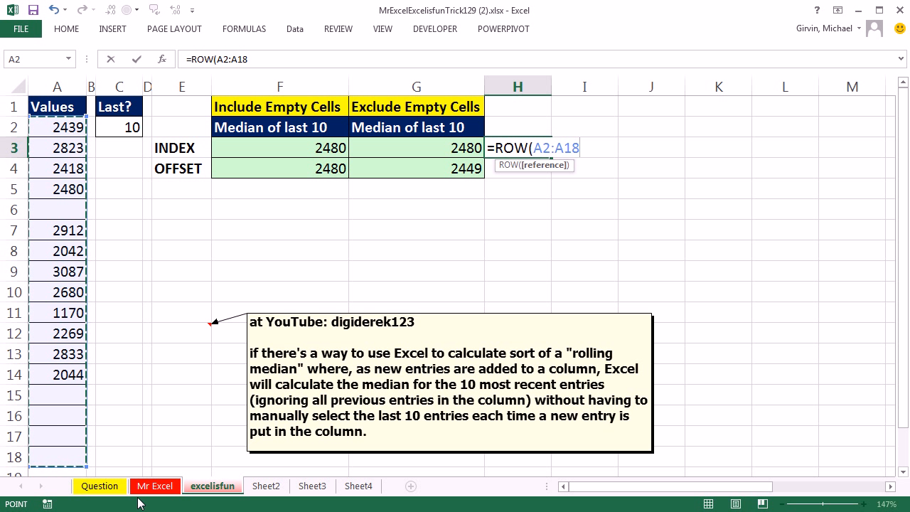
key(F4)
text())
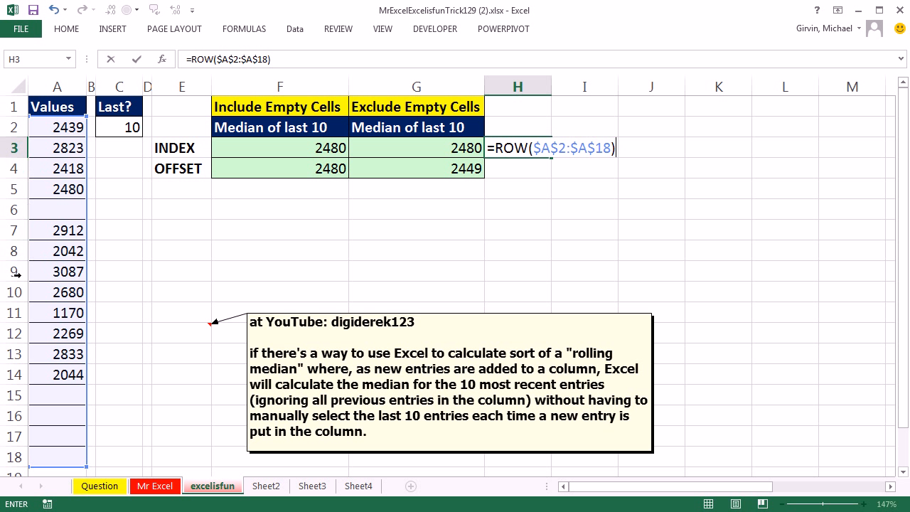
Append -ROW($A$2)+1 to the H3 formula to turn row numbers into relative positions.
text(-)
text(row)
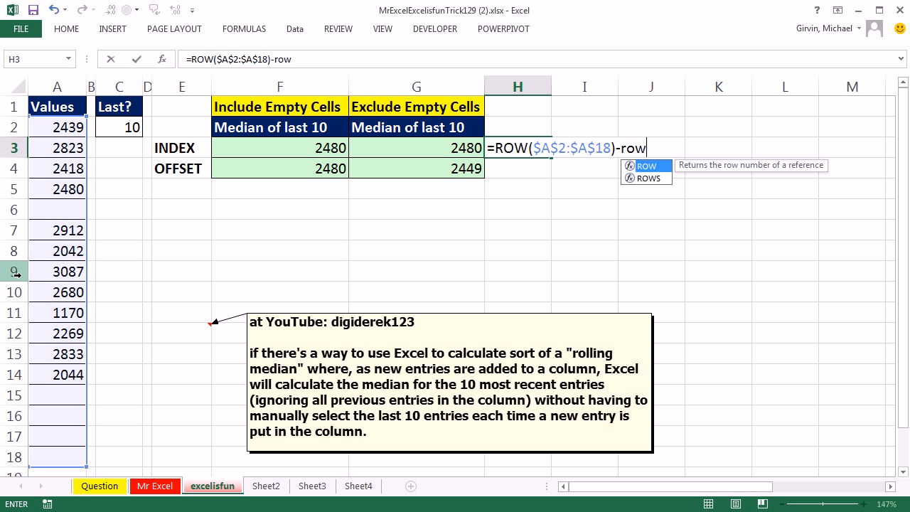
key(Tab)
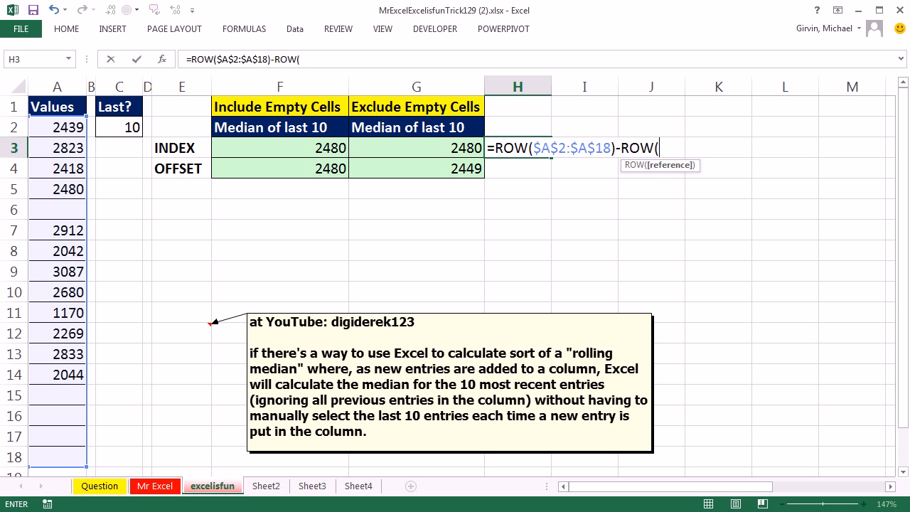
click(57, 128)
key(F4)
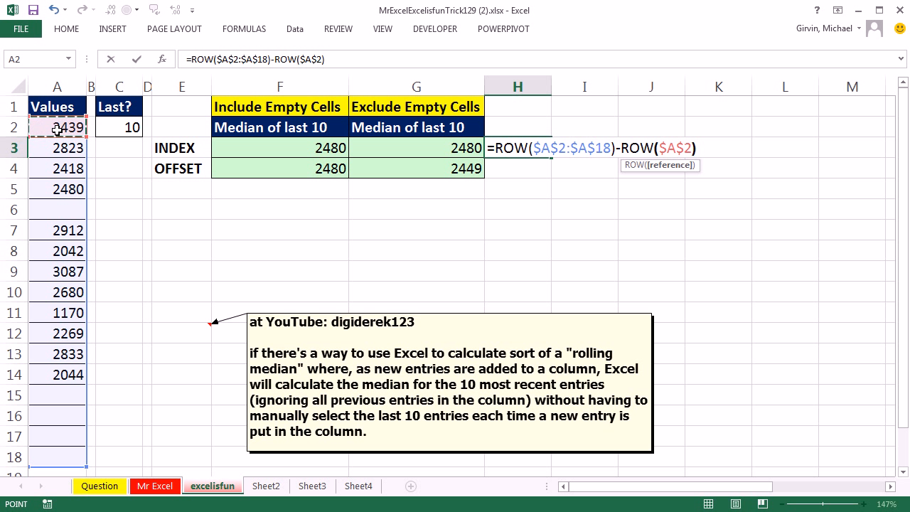
text()+1)
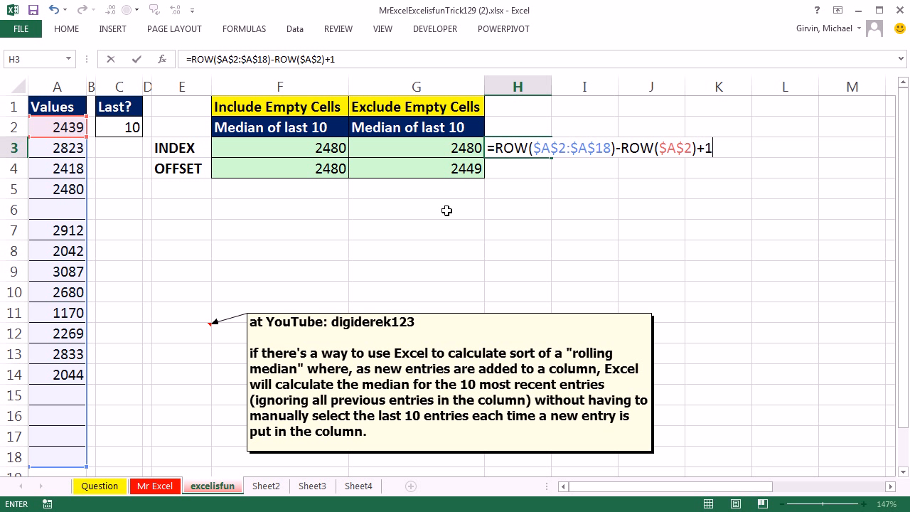
Evaluate the whole ROW expression in H3 to inspect its array of relative positions, then restore the formula.
drag(719, 148, 459, 145)
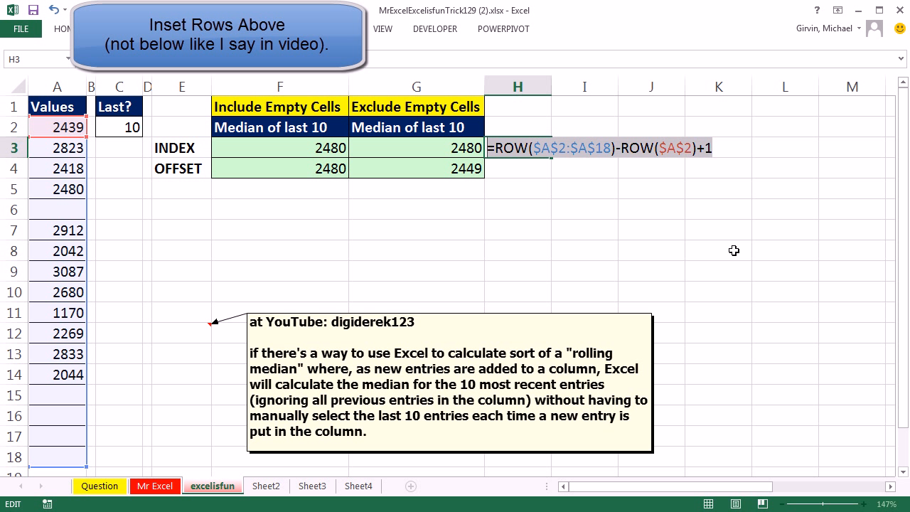
key(F9)
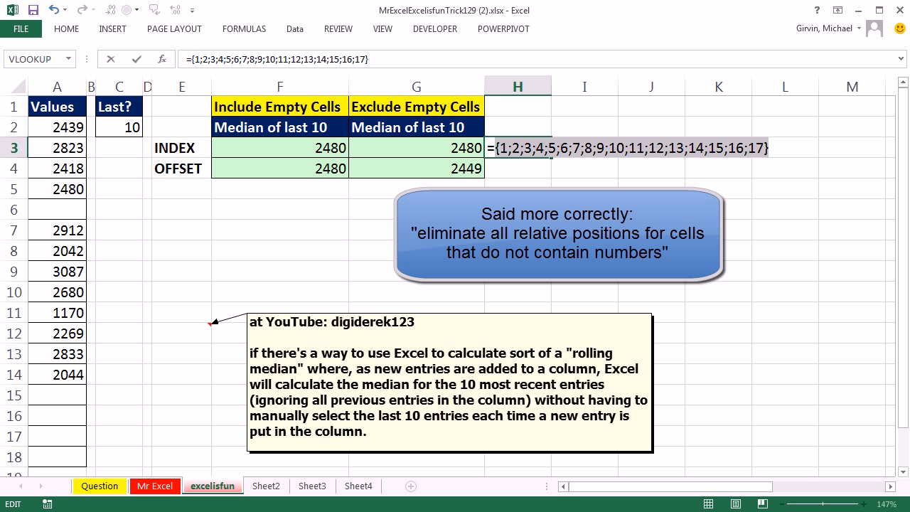
key(ctrl+z)
Wrap the H3 row-position expression in IF(ISNUMBER($A$2:$A$18), ...) as the value if true, leaving out the value if false.
click(496, 148)
text(IF()
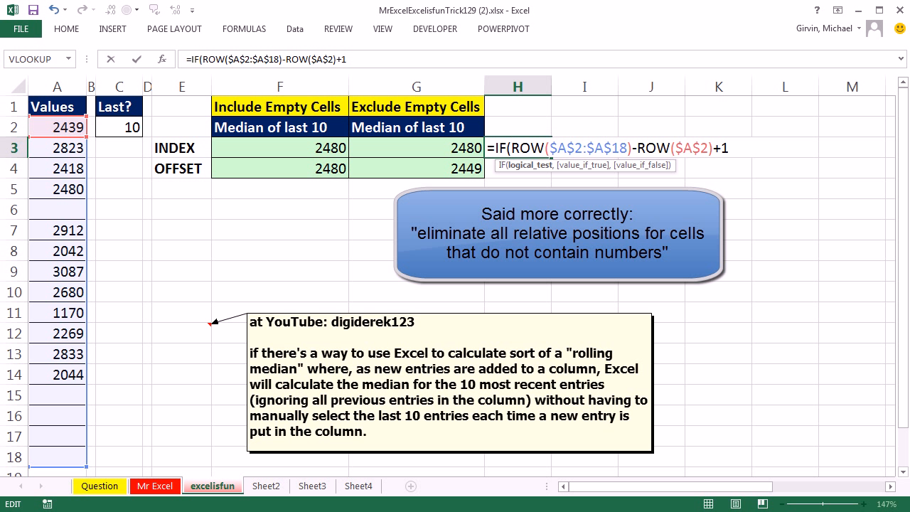
text(isn)
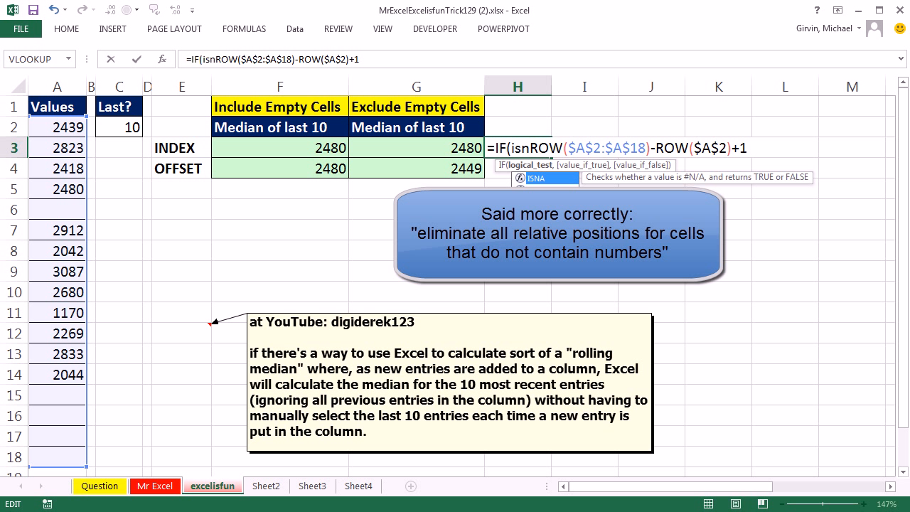
text(u)
key(Tab)
drag(67, 123, 59, 463)
key(F4)
text())
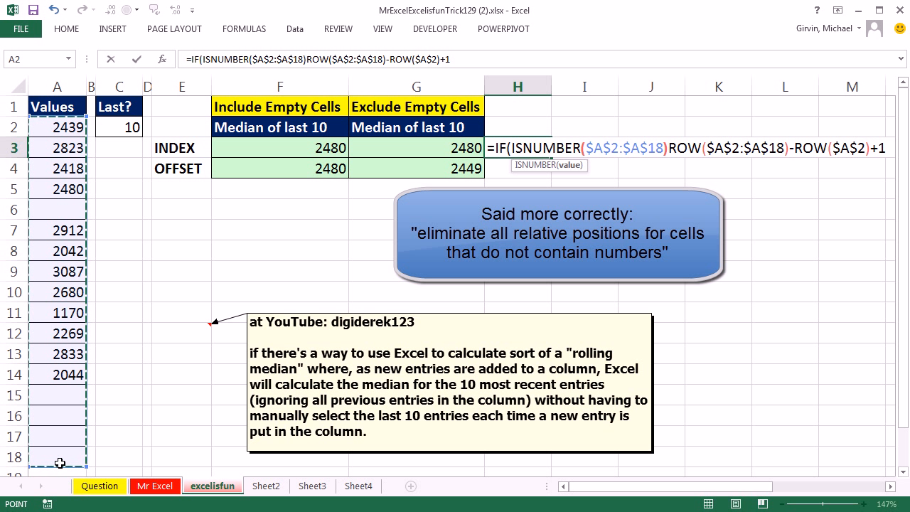
text(,)
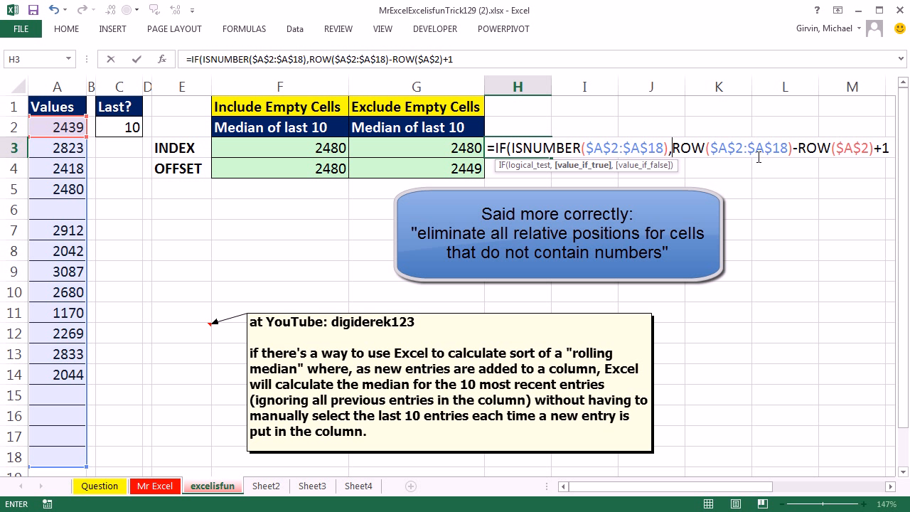
click(892, 152)
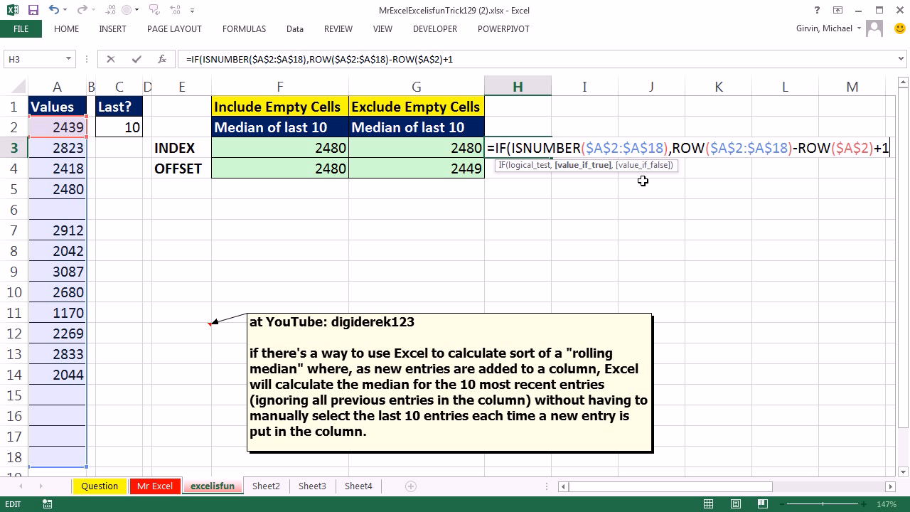
text())
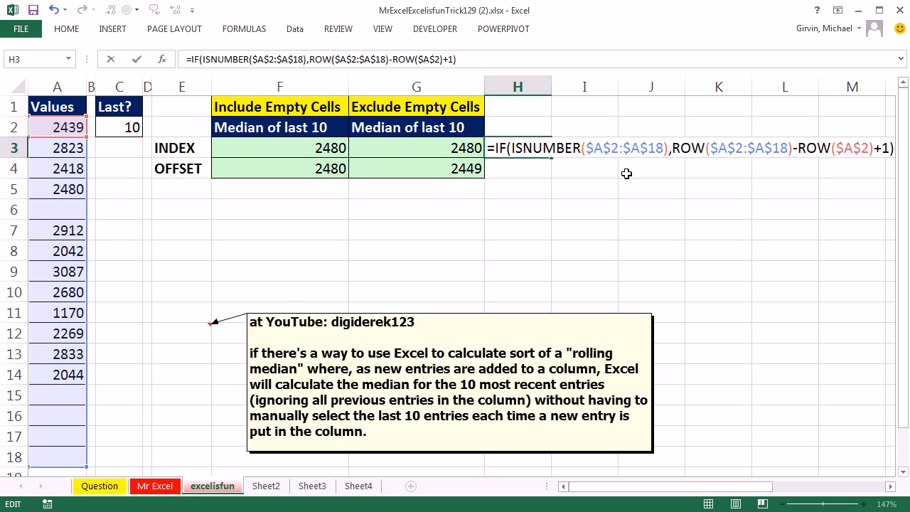
Evaluate the whole IF expression in H3 to inspect its array of positions, then restore the formula.
drag(496, 148, 894, 148)
key(F9)
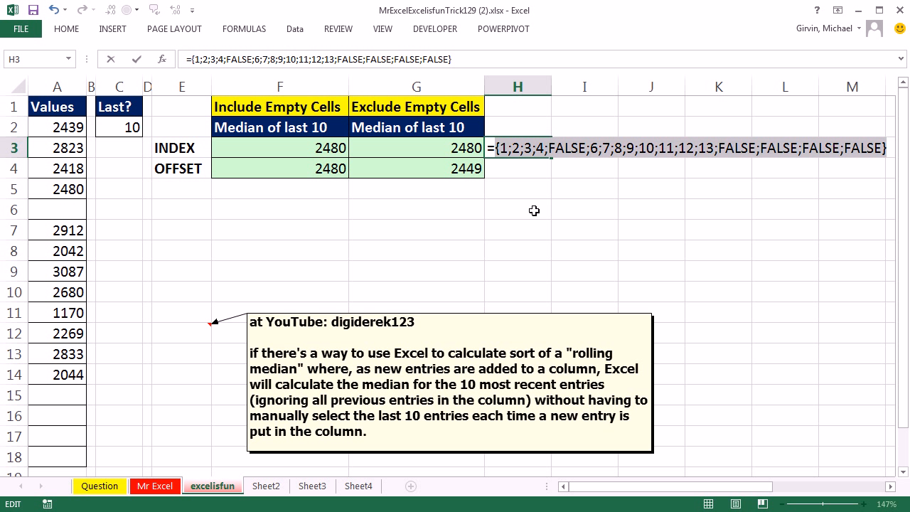
key(ctrl+z)
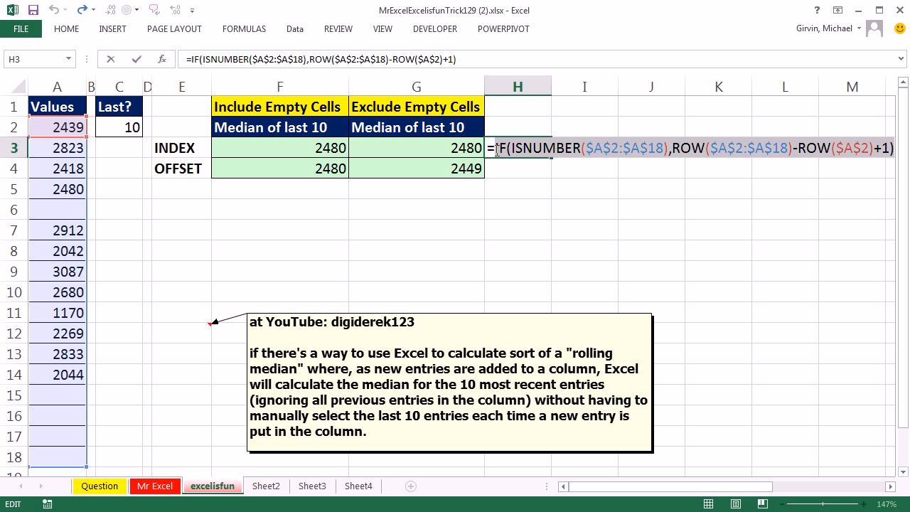
Nest the H3 IF expression inside LARGE with $C$2 as k and enter it as an array formula.
click(498, 148)
text(larg)
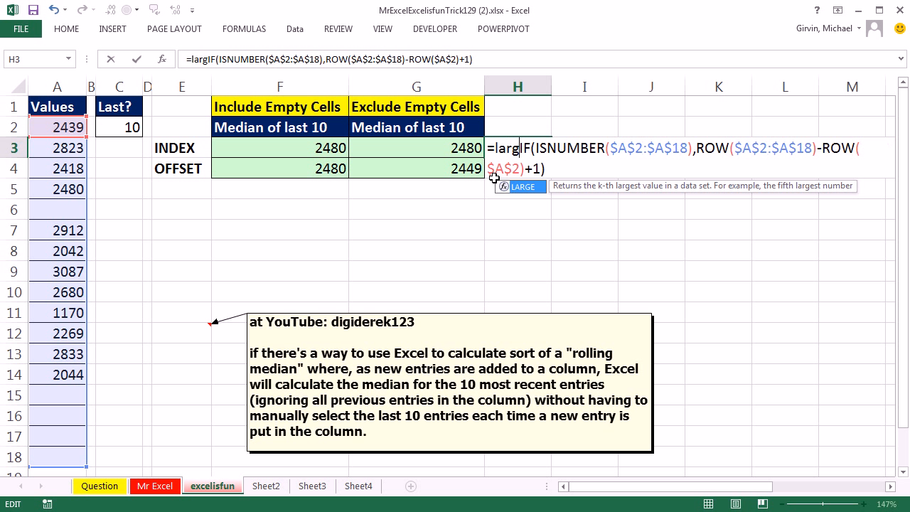
key(Tab)
text(,)
click(103, 127)
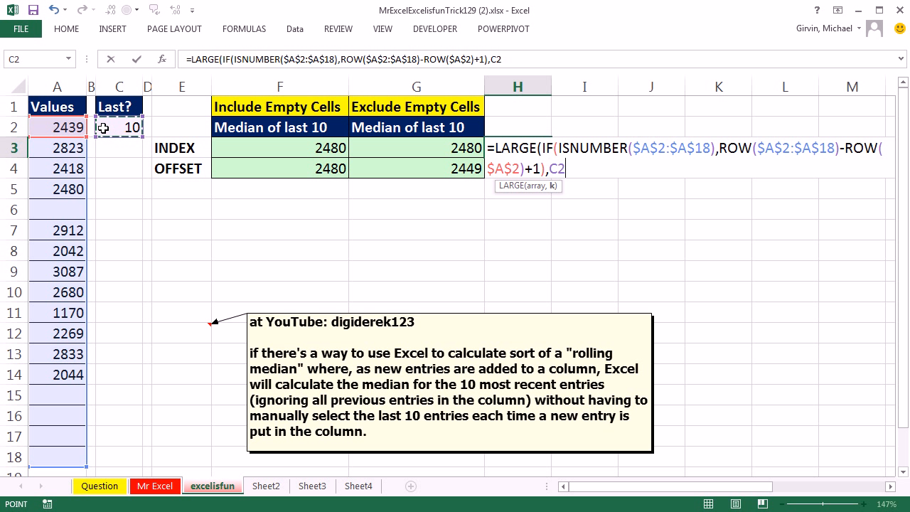
key(F4)
text())
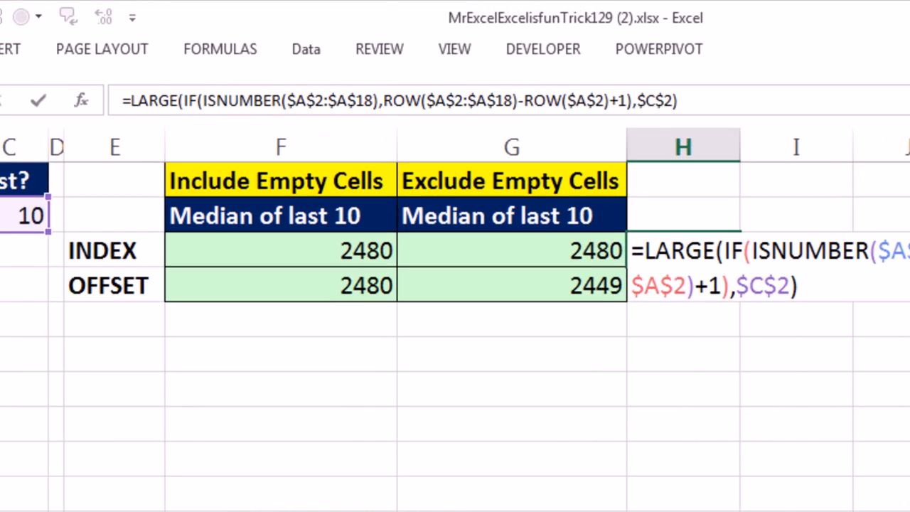
key(ctrl+shift+Return)
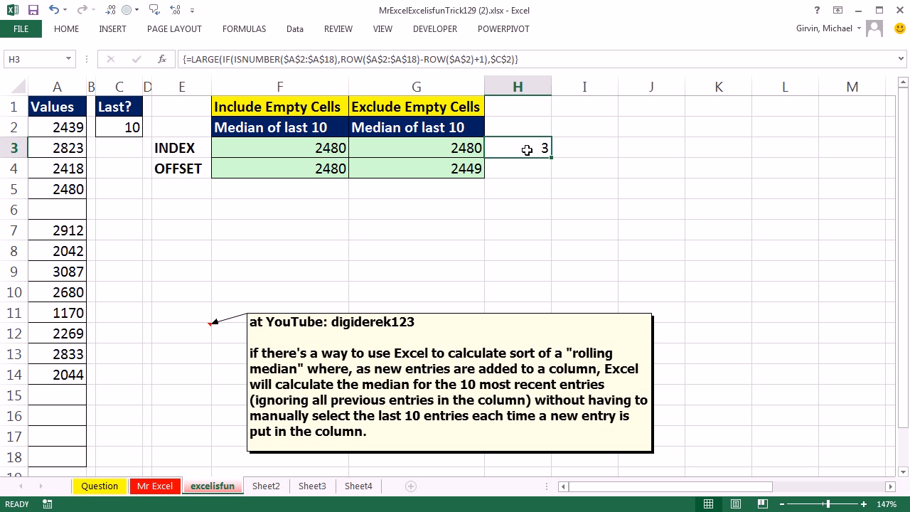
Copy the LARGE expression from H3 over the first INDEX's row_num argument in G3 and enter G3 as an array formula.
double_click(825, 329)
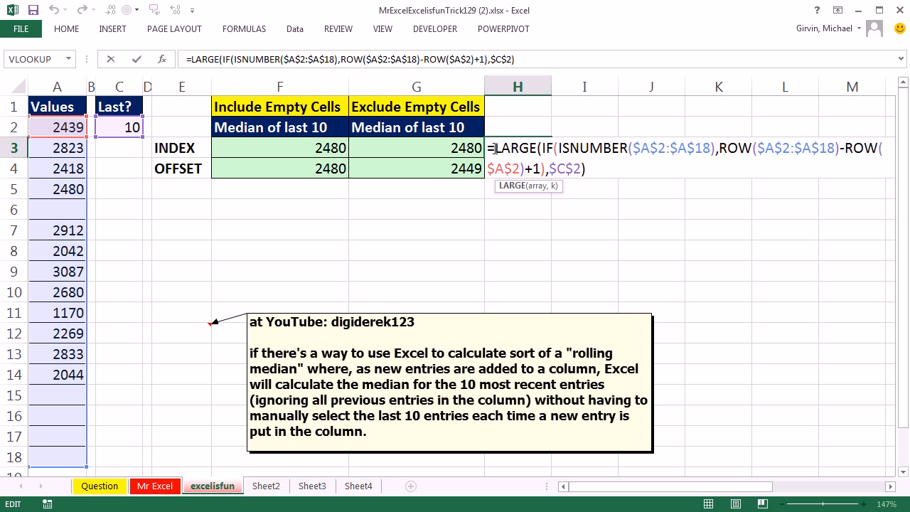
drag(510, 148, 672, 176)
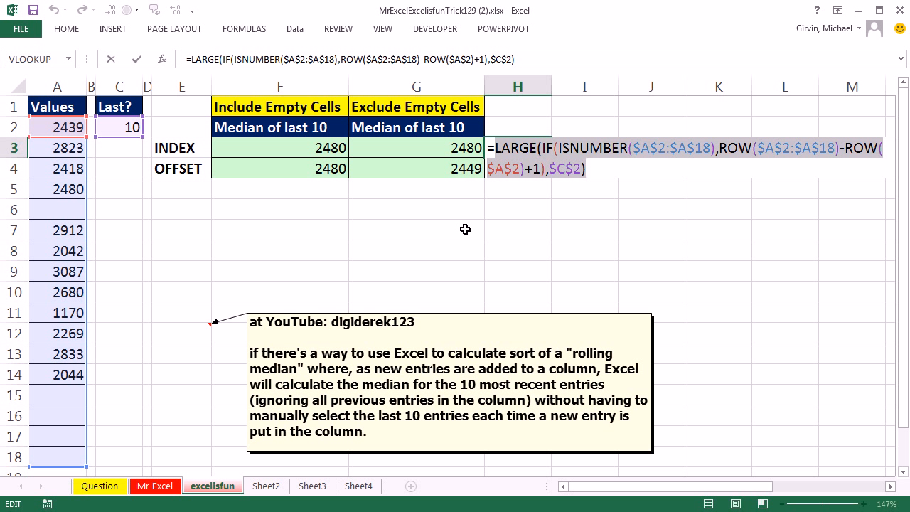
key(Escape)
double_click(472, 152)
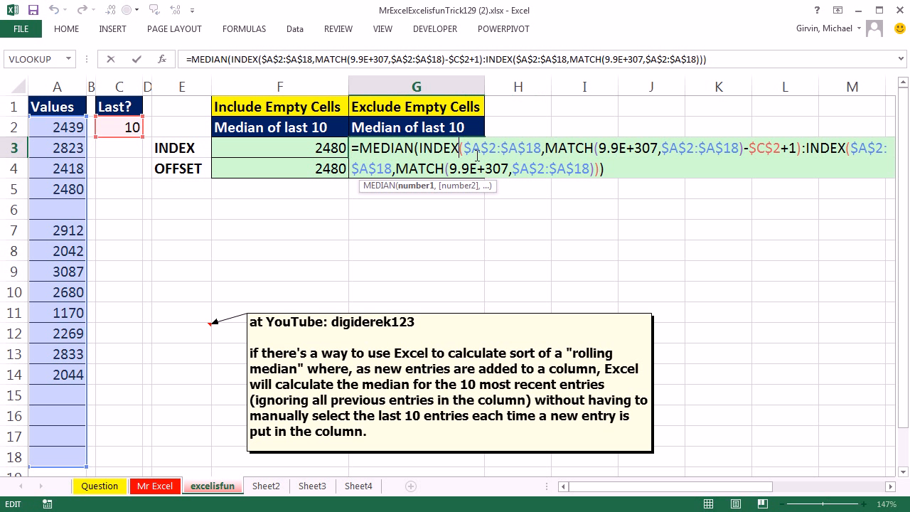
click(547, 148)
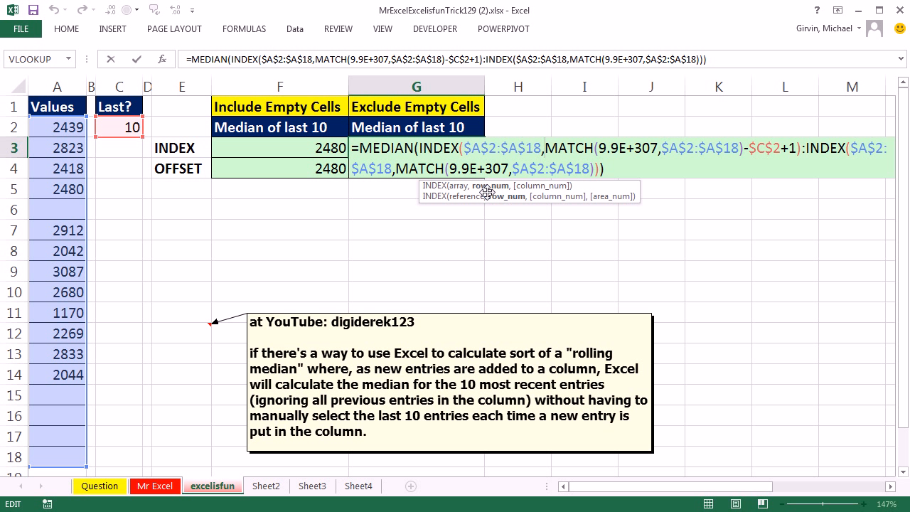
click(494, 195)
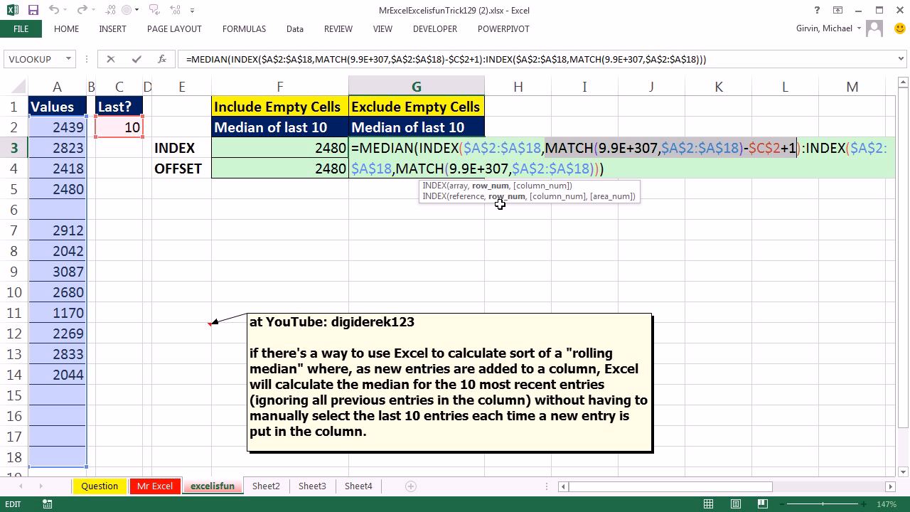
text(LARGE(IF(ISNUMBER($A$2:$A$18),ROW($A$2:$A$18)-ROW($A$2)+1,$C$2))
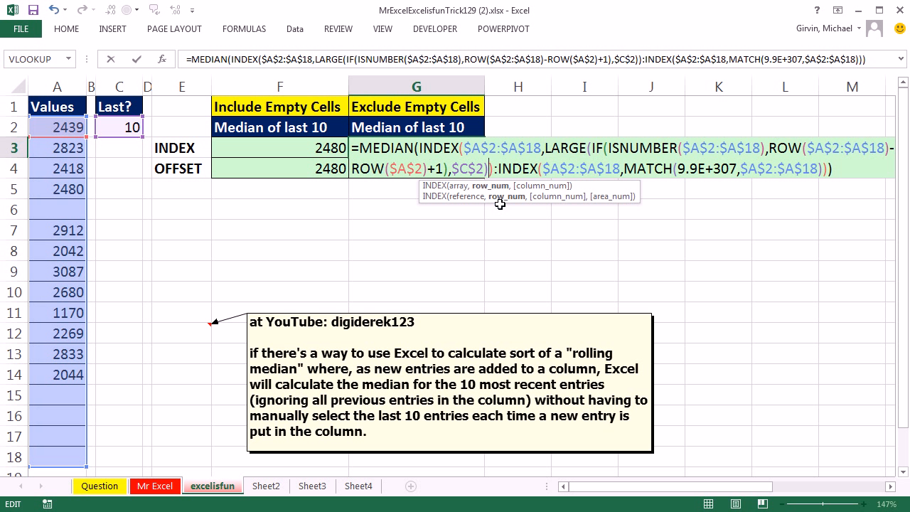
click(489, 188)
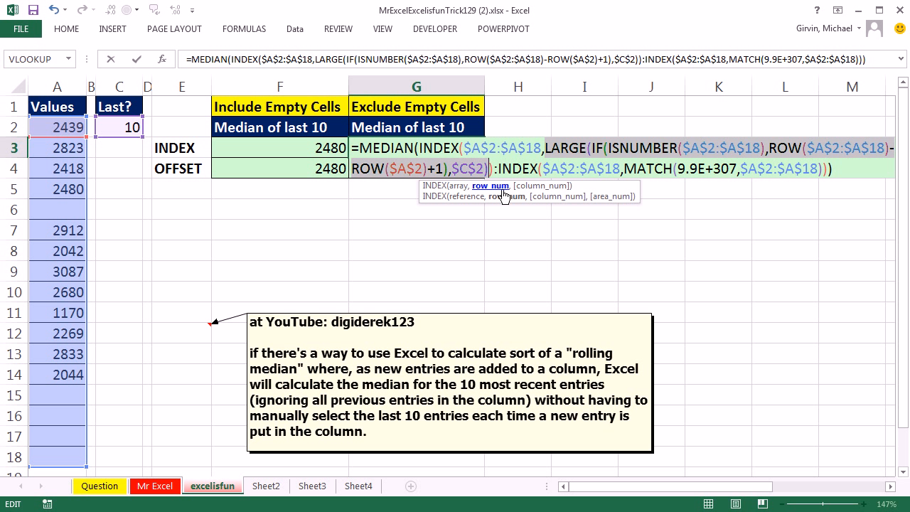
key(ctrl+shift+Return)
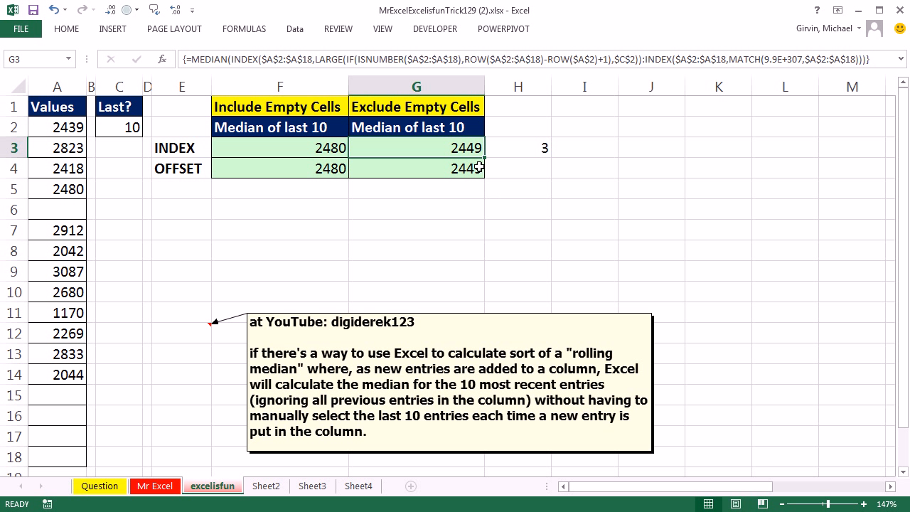
Select A4:A14 to check the range of recent numbers, then examine the OFFSET rows argument in G4's formula.
drag(43, 169, 77, 370)
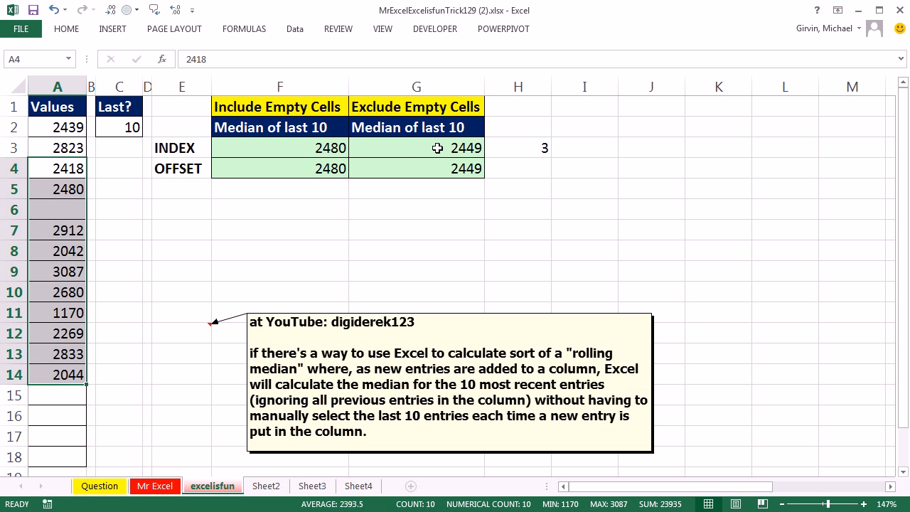
double_click(402, 170)
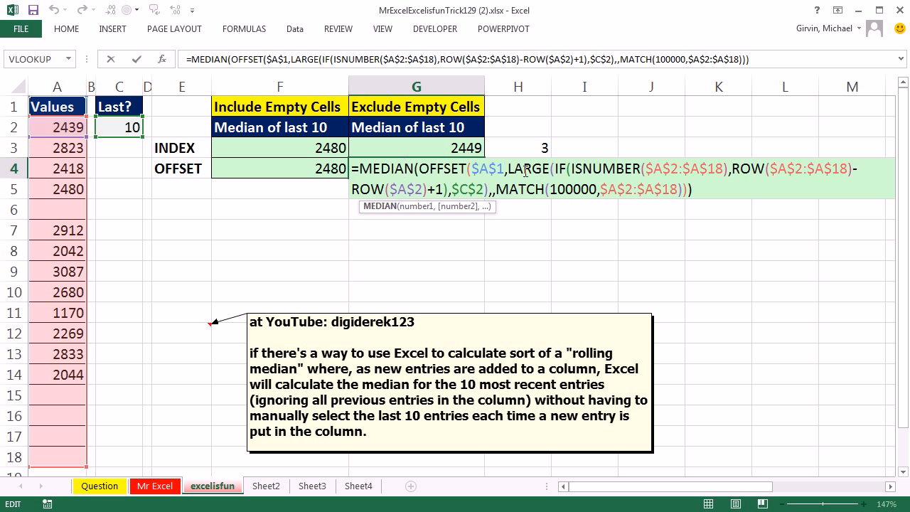
click(511, 170)
click(502, 207)
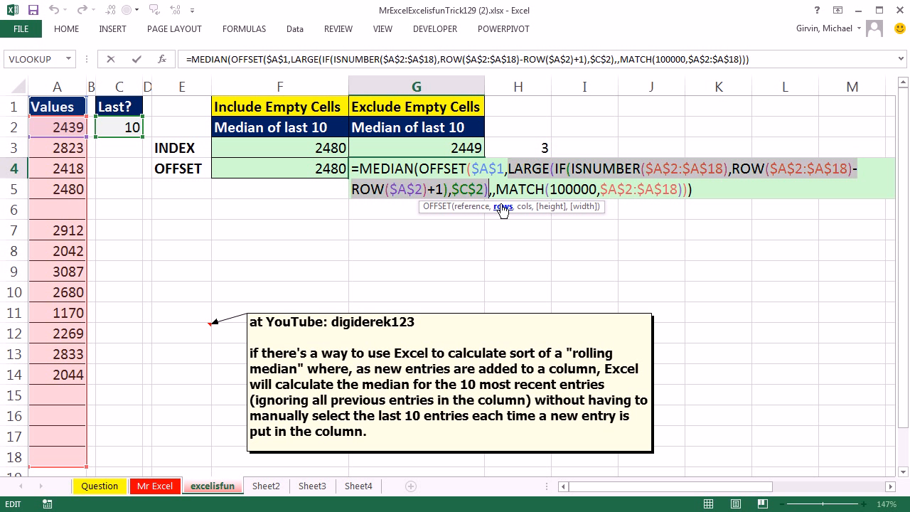